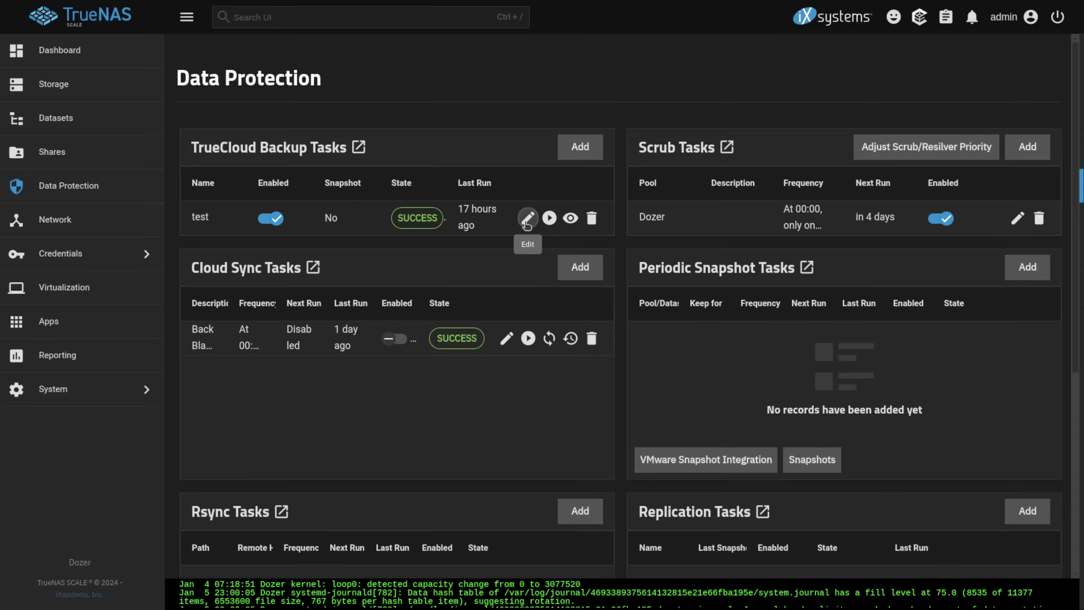
Open the edit pencil on the test TrueCloud Backup task in Data Protection.
click(699, 221)
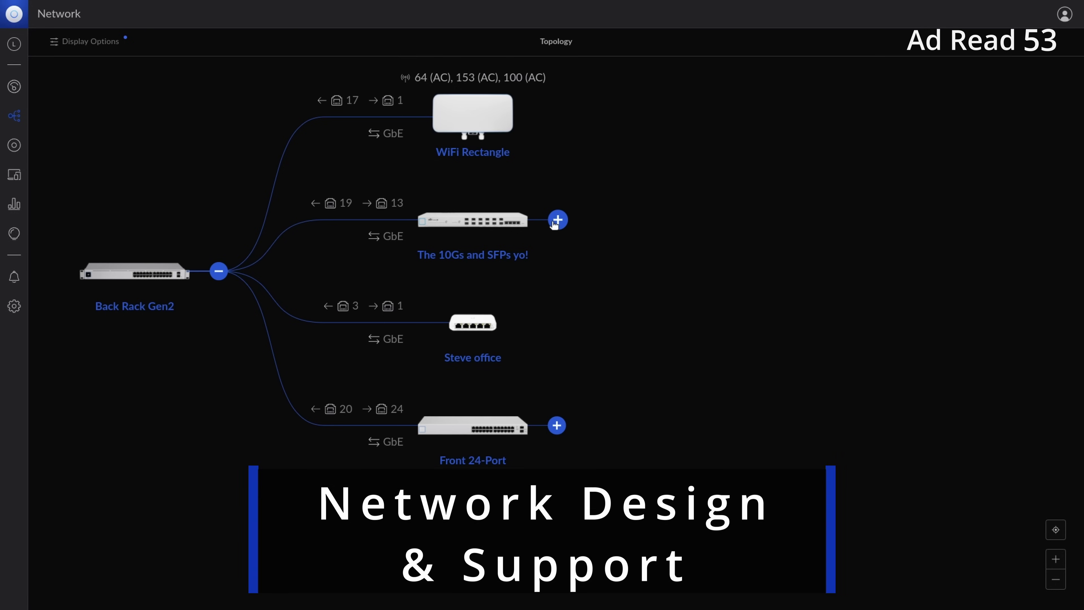
Expand the topology map under The 10Gs and SFPs yo!, Front 24-Port and Front 8-Port POE.
click(554, 224)
click(492, 430)
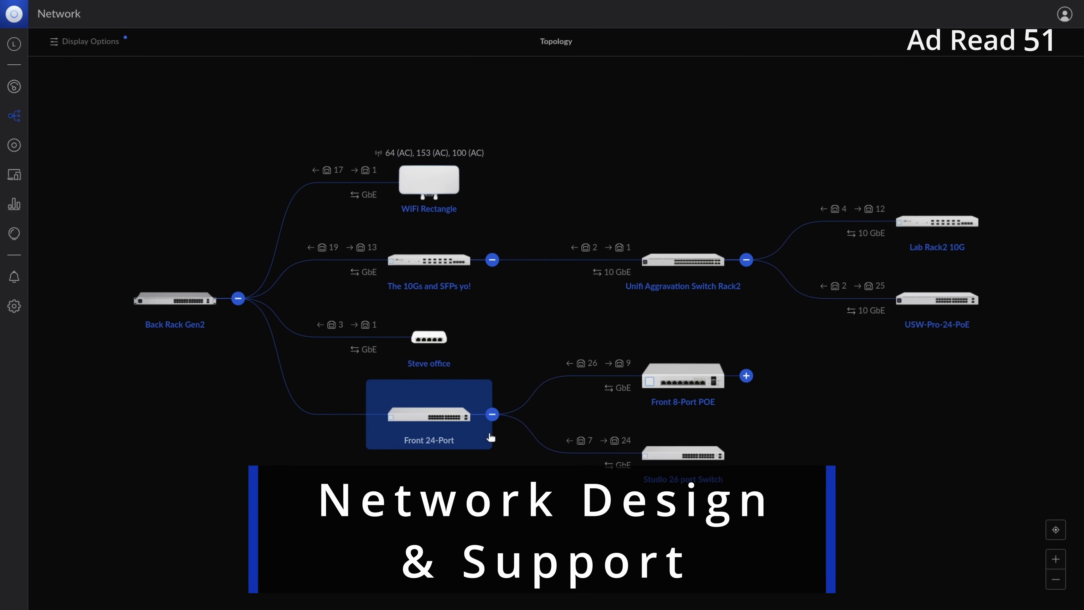
click(747, 376)
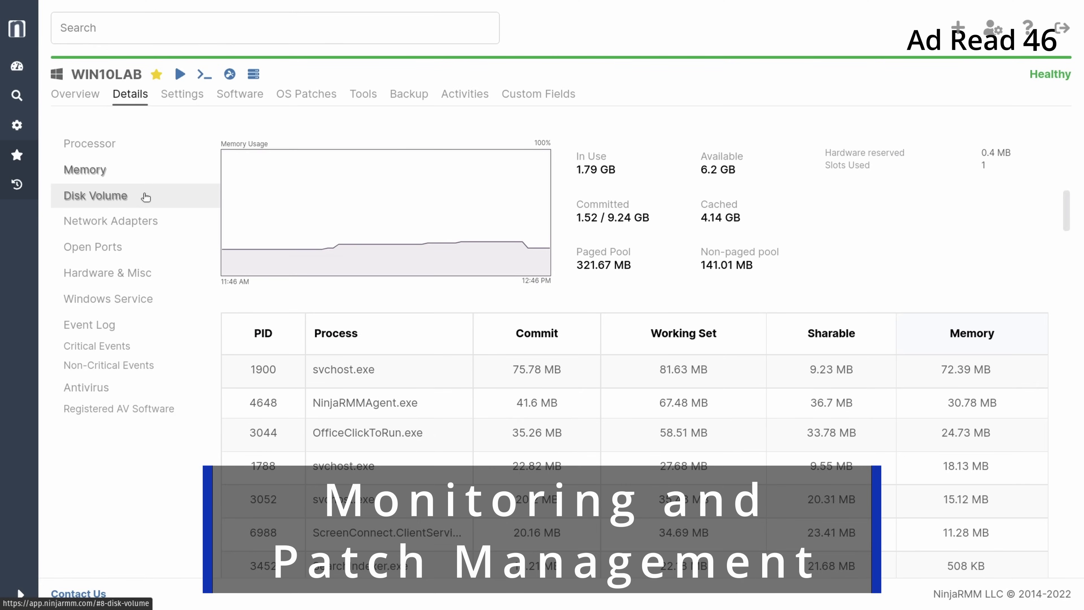
View WIN10LAB's Disk Volume, Network Adapters and Open Ports details in NinjaRMM.
click(145, 197)
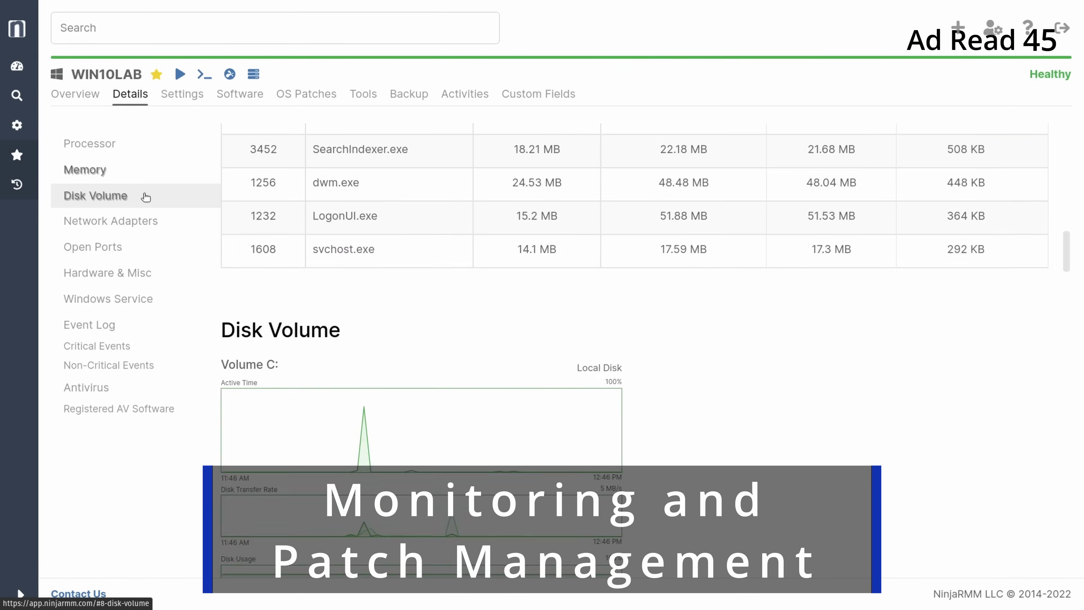
click(144, 215)
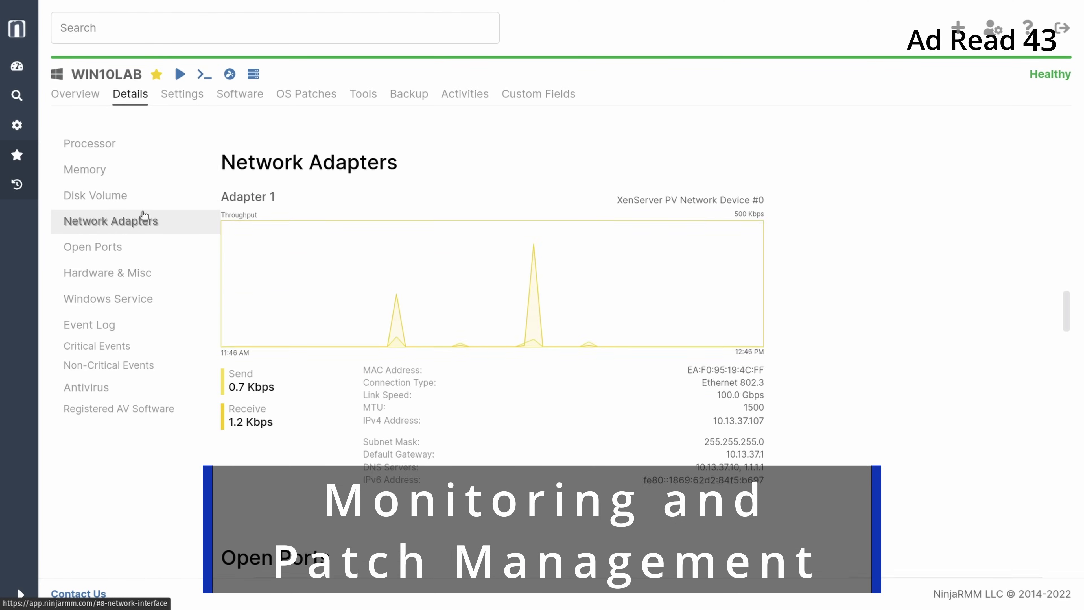
click(145, 248)
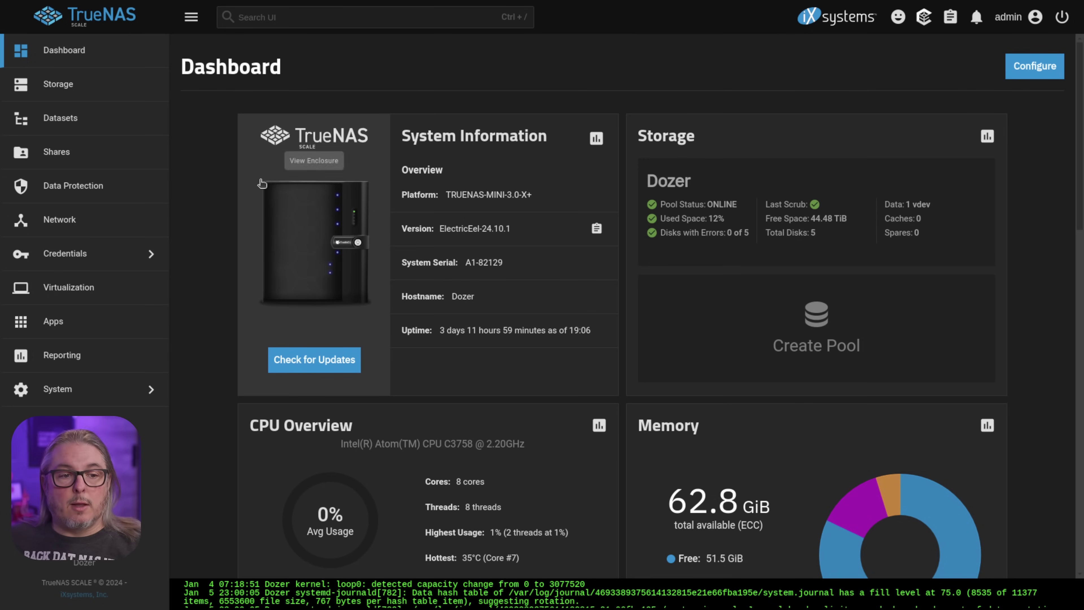
Select the Cloud_Backup_Testing dataset, then start a new cloud credential under Backup Credentials.
click(95, 133)
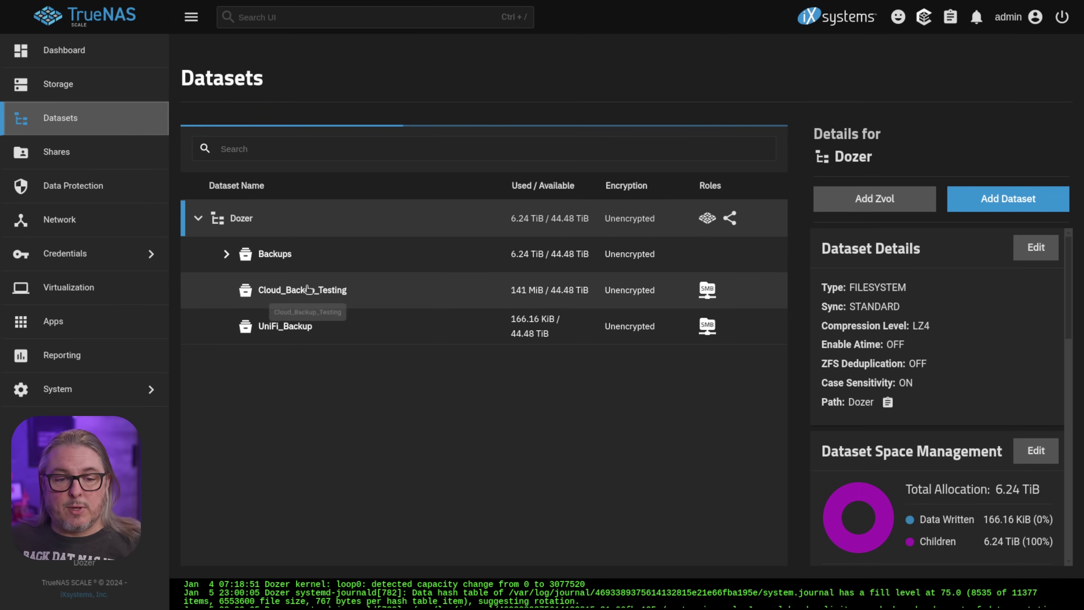
click(387, 297)
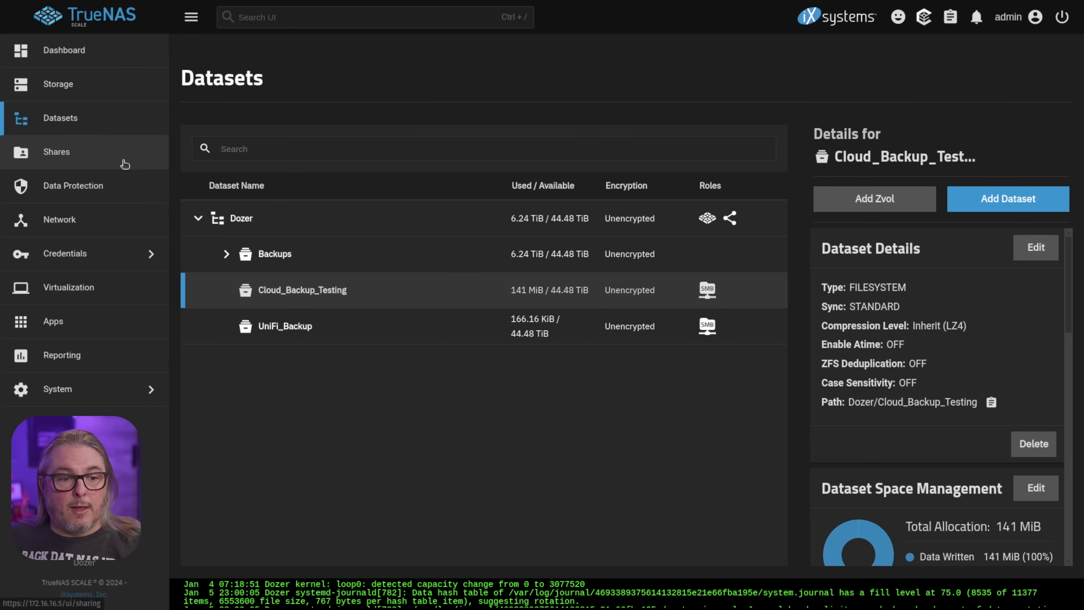
click(87, 255)
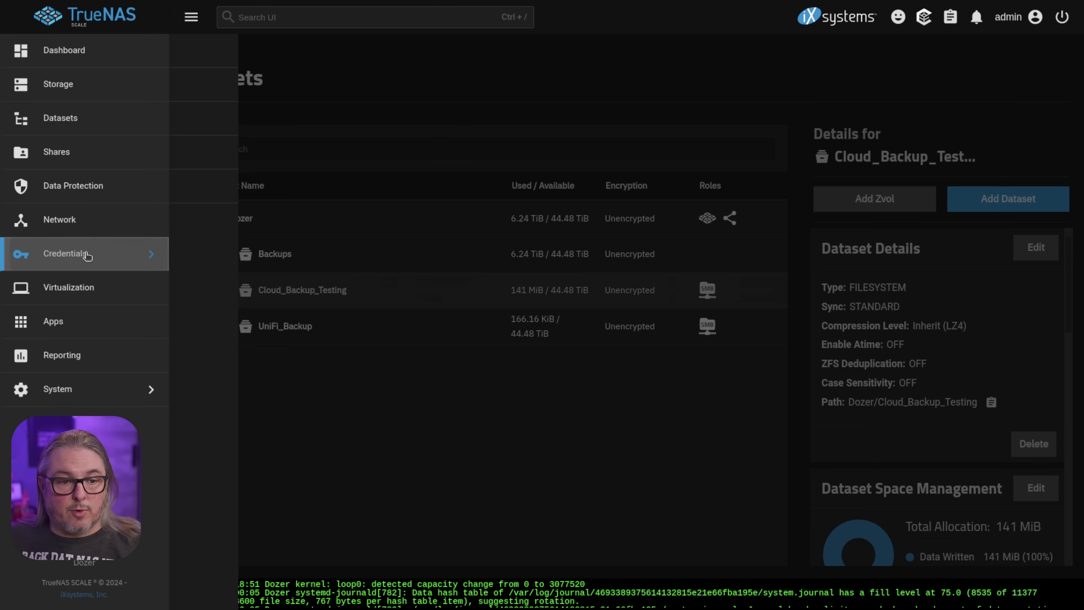
click(225, 164)
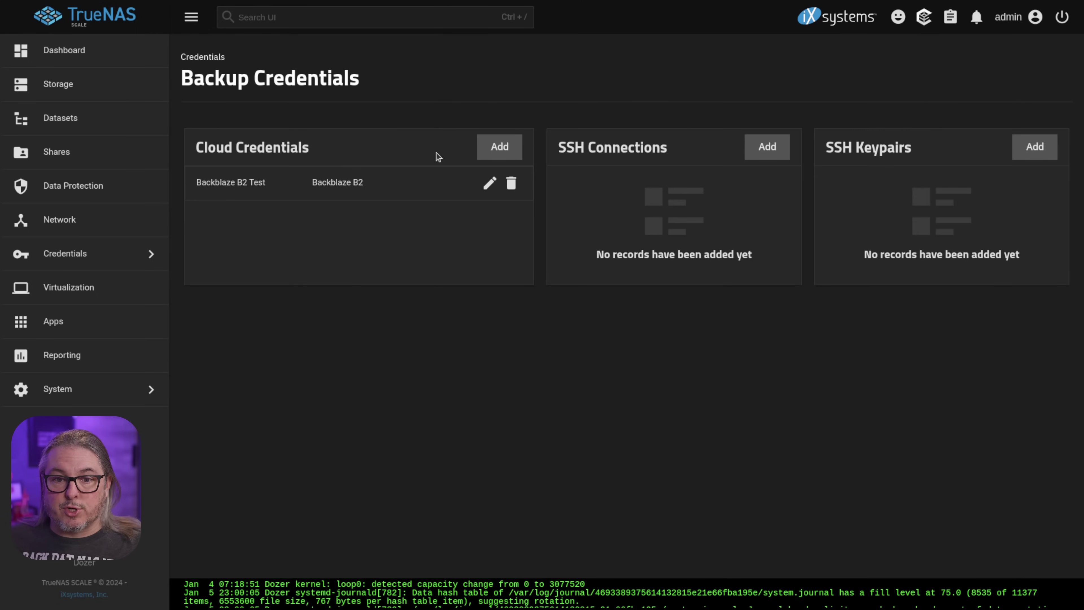
click(488, 148)
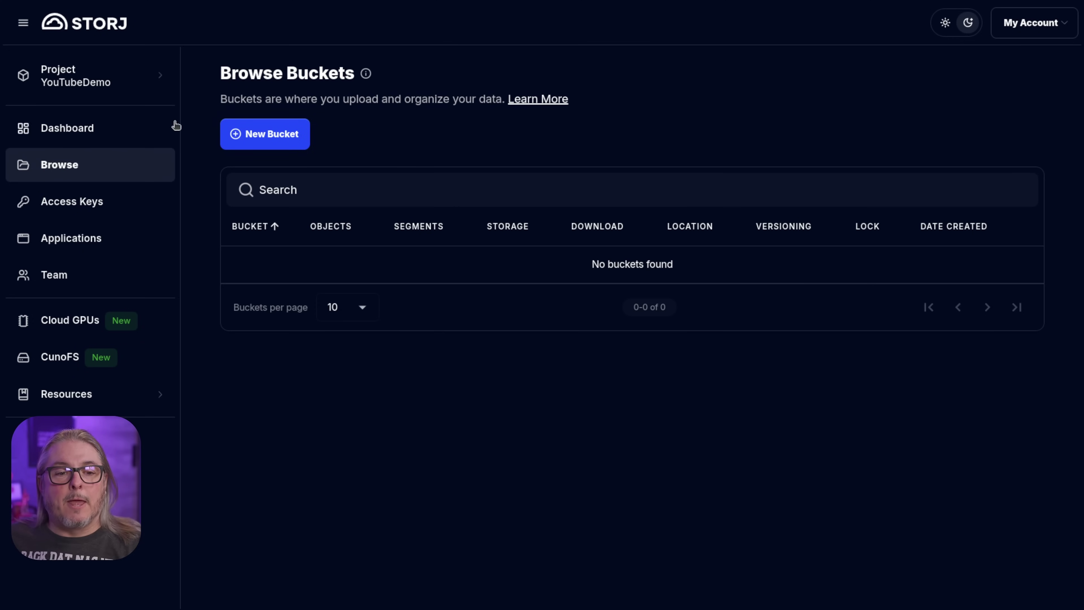
Create bucket cloud-backup-testing with object lock and versioning left off.
click(277, 137)
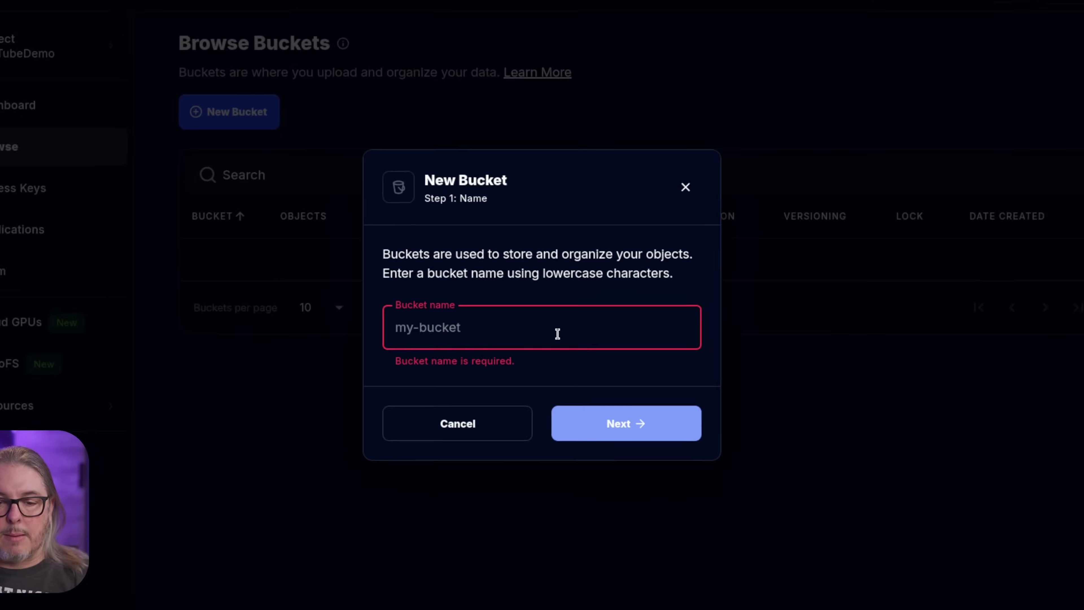
text(cloud-backup-testing)
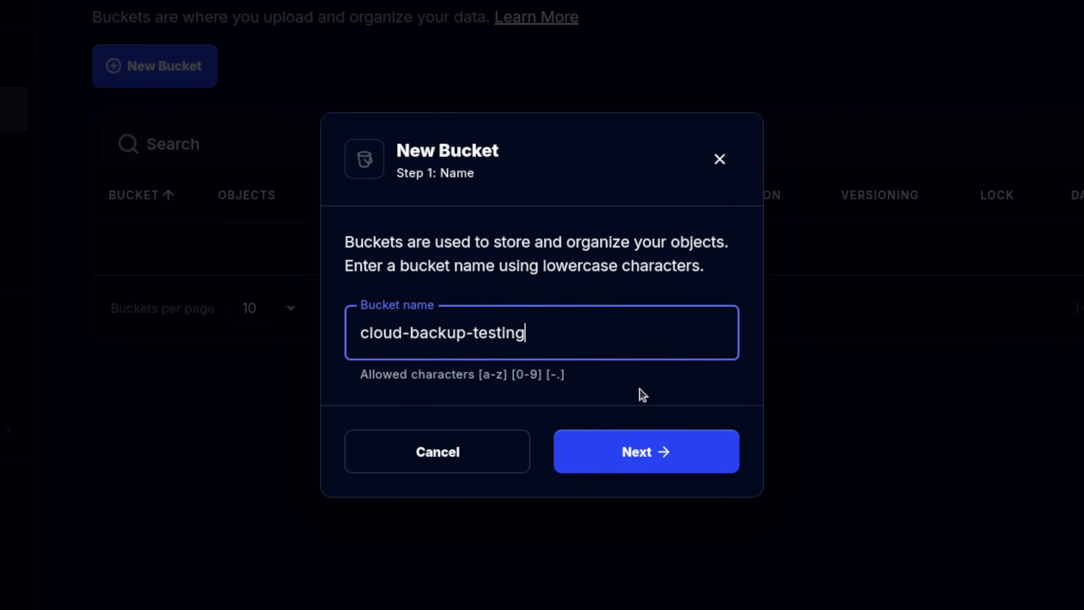
click(649, 455)
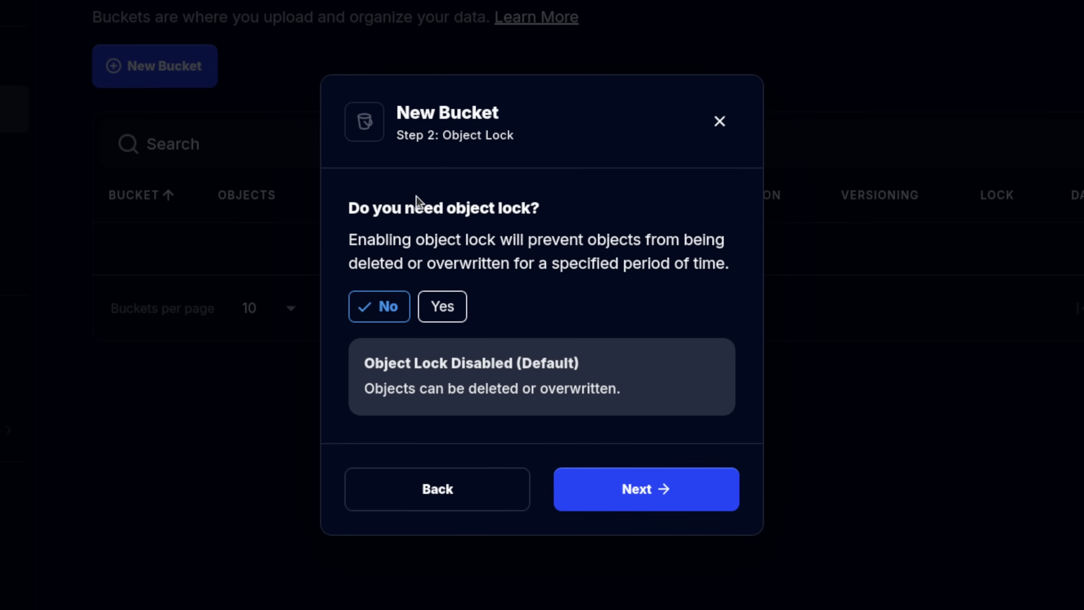
click(627, 489)
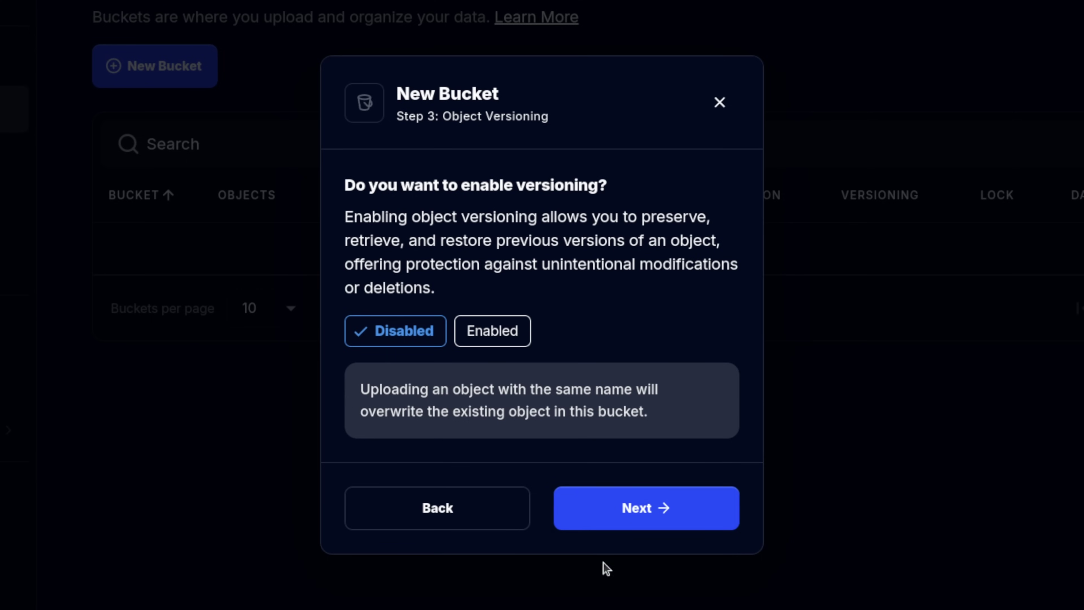
click(630, 521)
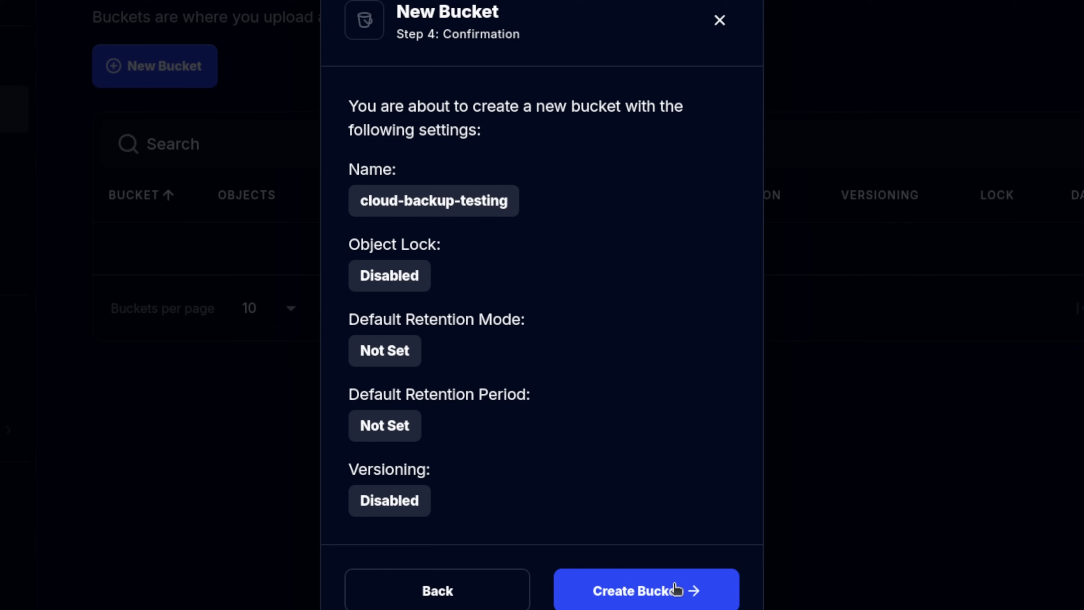
click(661, 598)
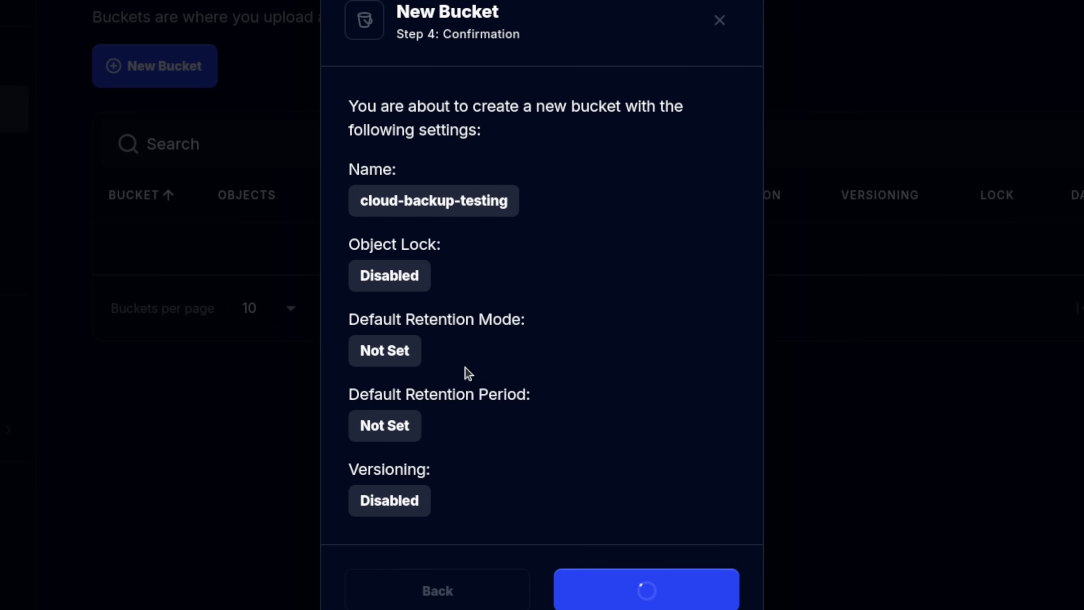
Create a second bucket, cloud-backup-testing2, with the same default settings.
click(183, 69)
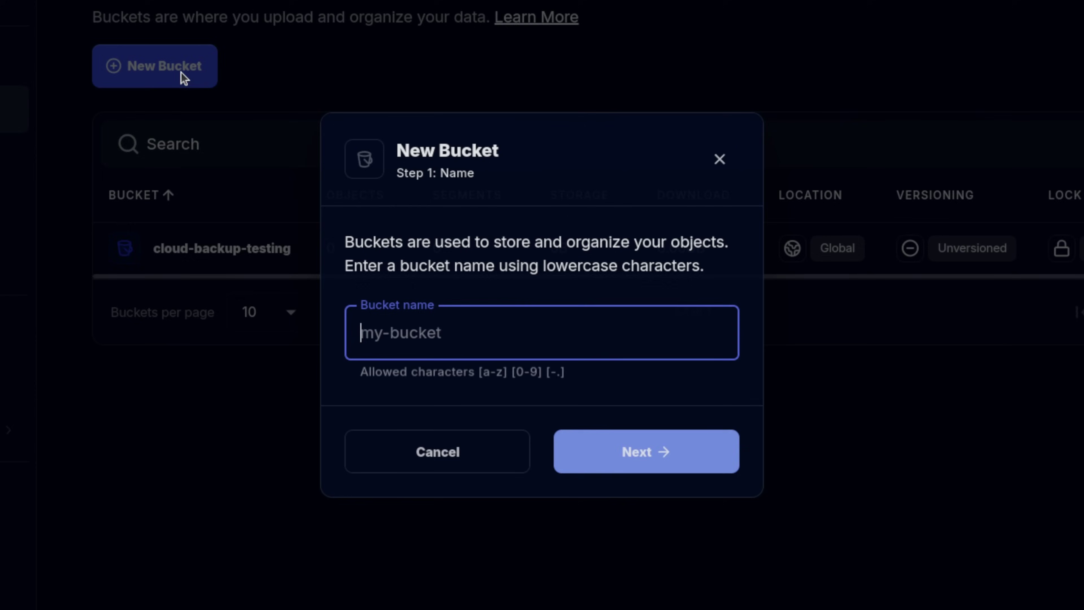
text(cloud-backup-testing2)
click(591, 452)
click(602, 500)
click(607, 503)
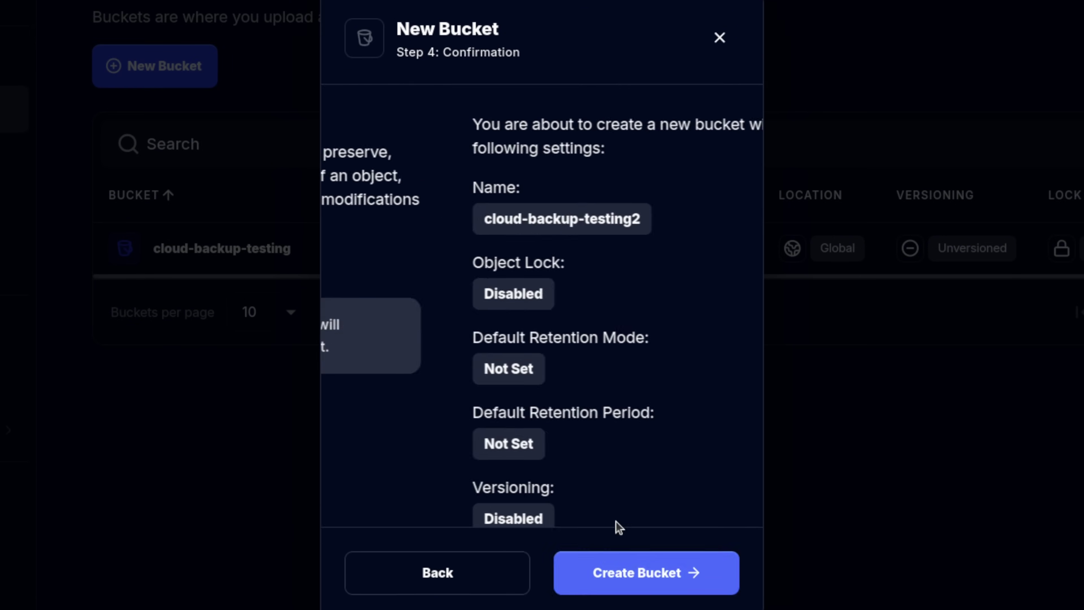
click(625, 588)
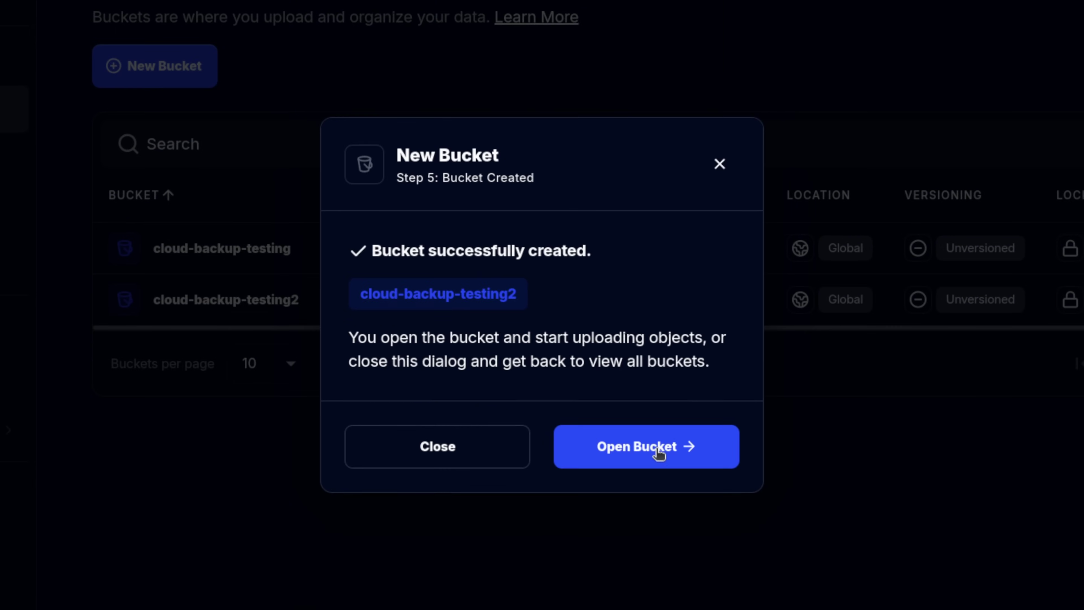
click(220, 273)
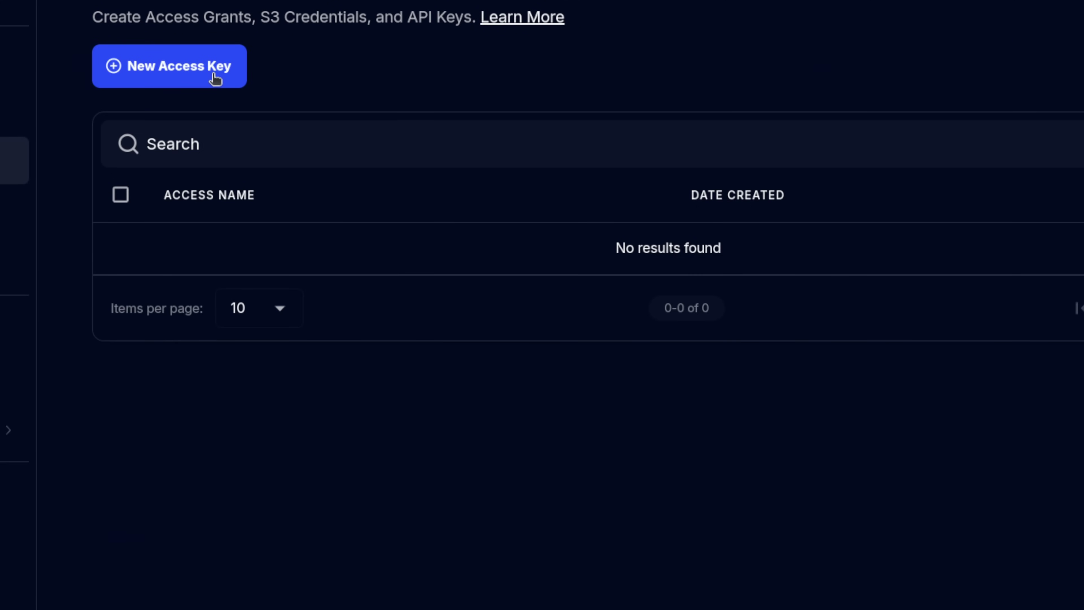
Start a new access key named for TrueNAS with the TrueNAS - iX Systems application.
click(214, 75)
key(ctrl+v)
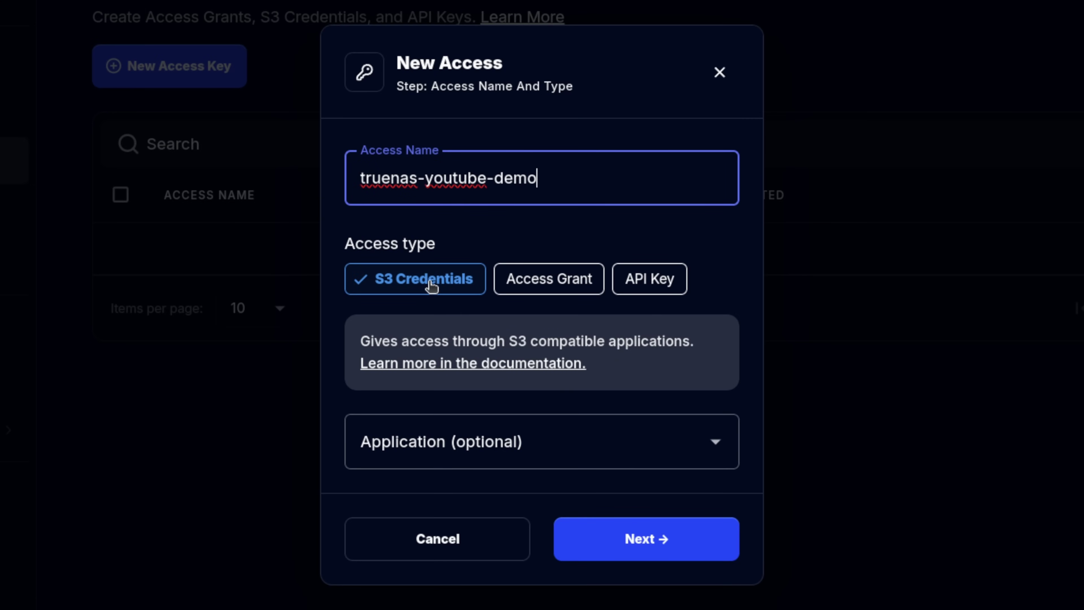
click(448, 444)
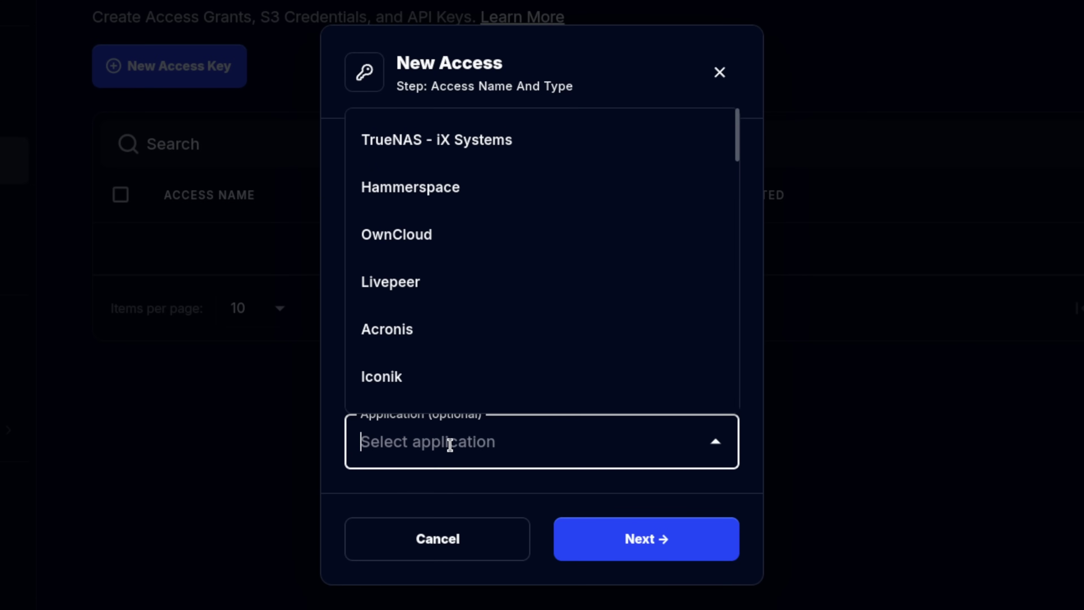
click(447, 136)
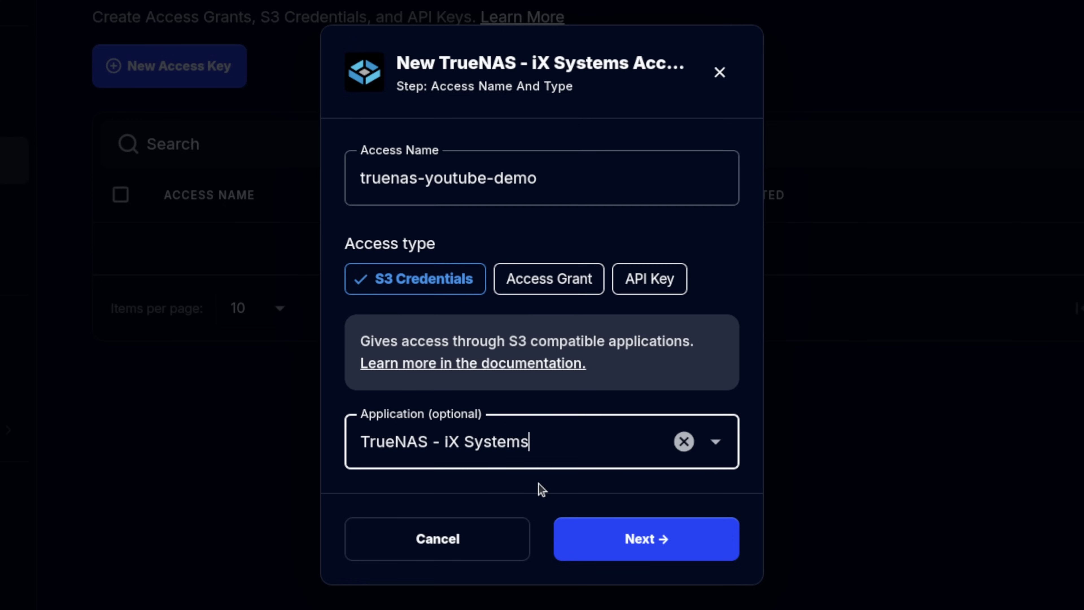
click(655, 548)
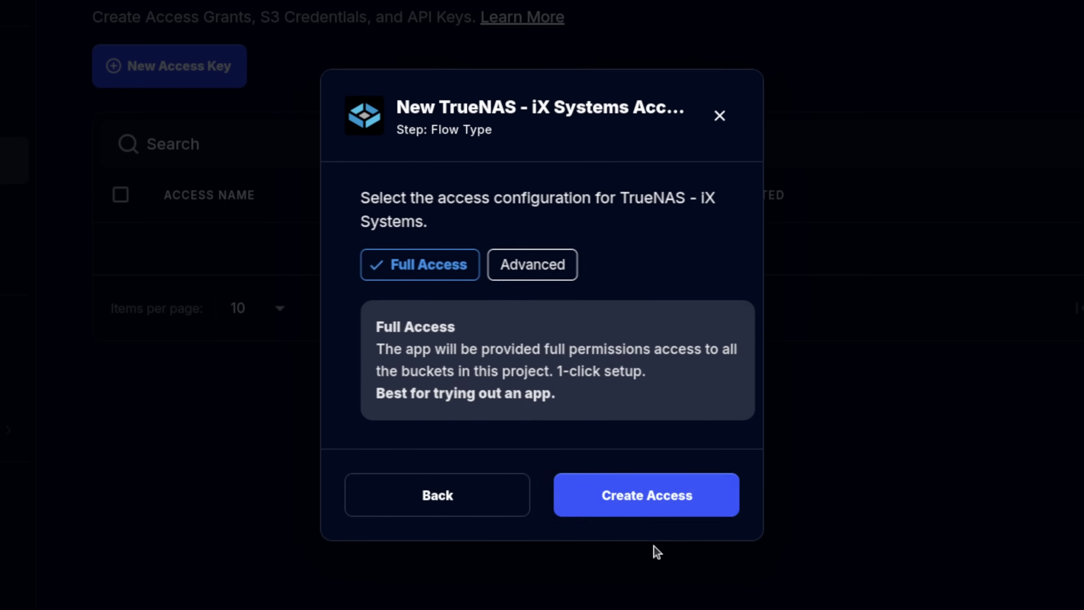
Use the advanced setup and grant all basic permissions, leaving object lock permissions unset.
click(512, 275)
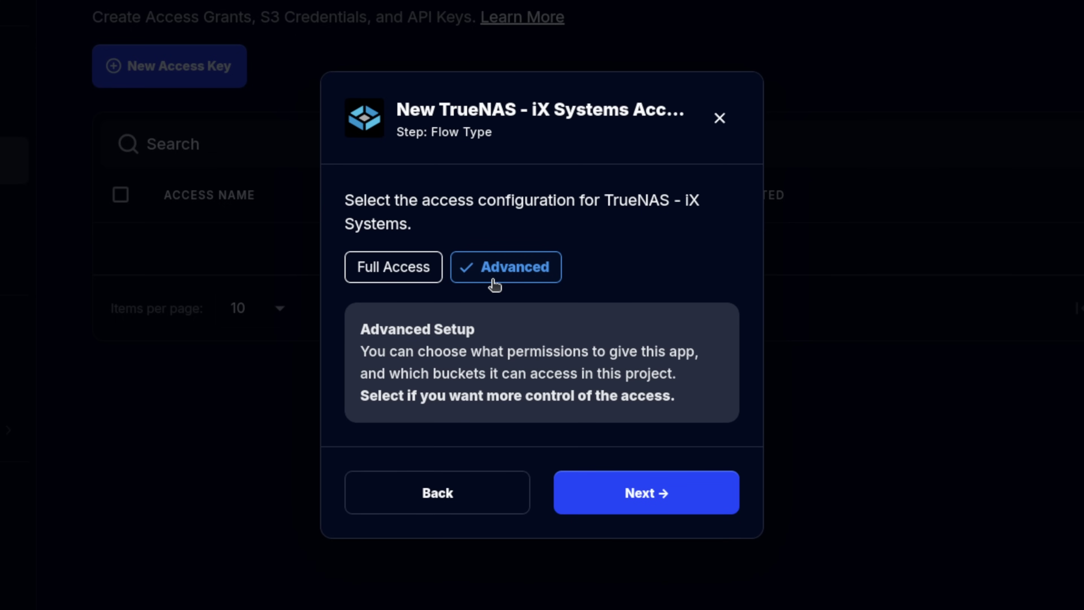
click(647, 512)
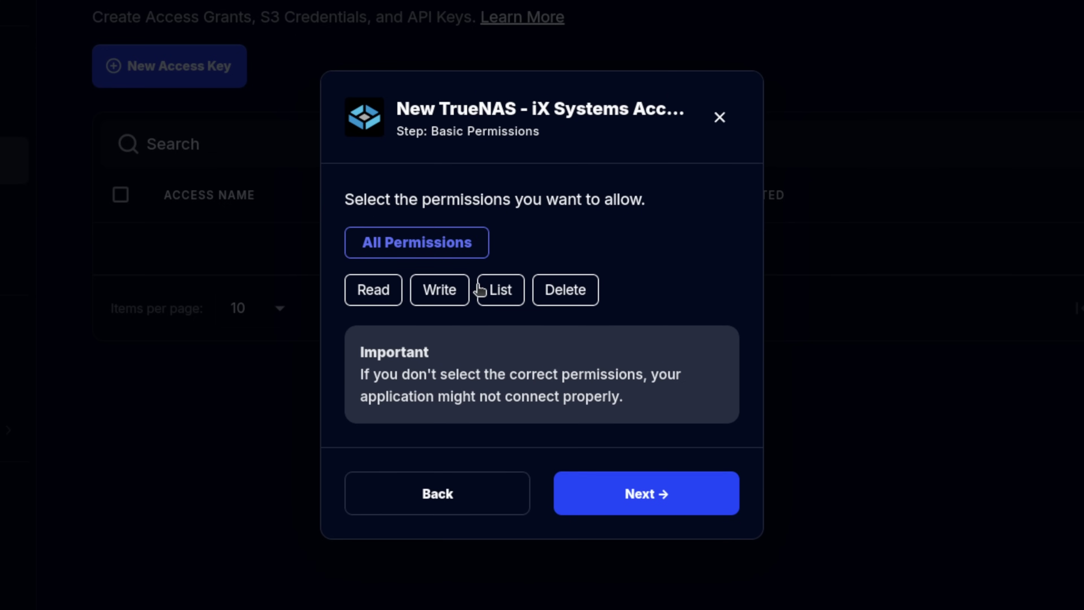
click(370, 245)
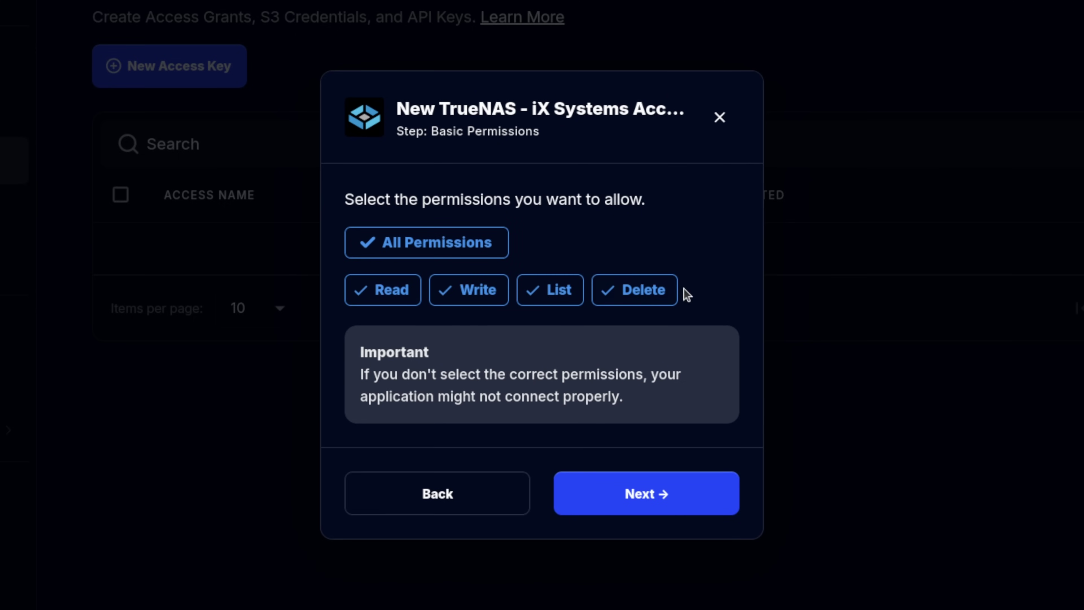
click(664, 510)
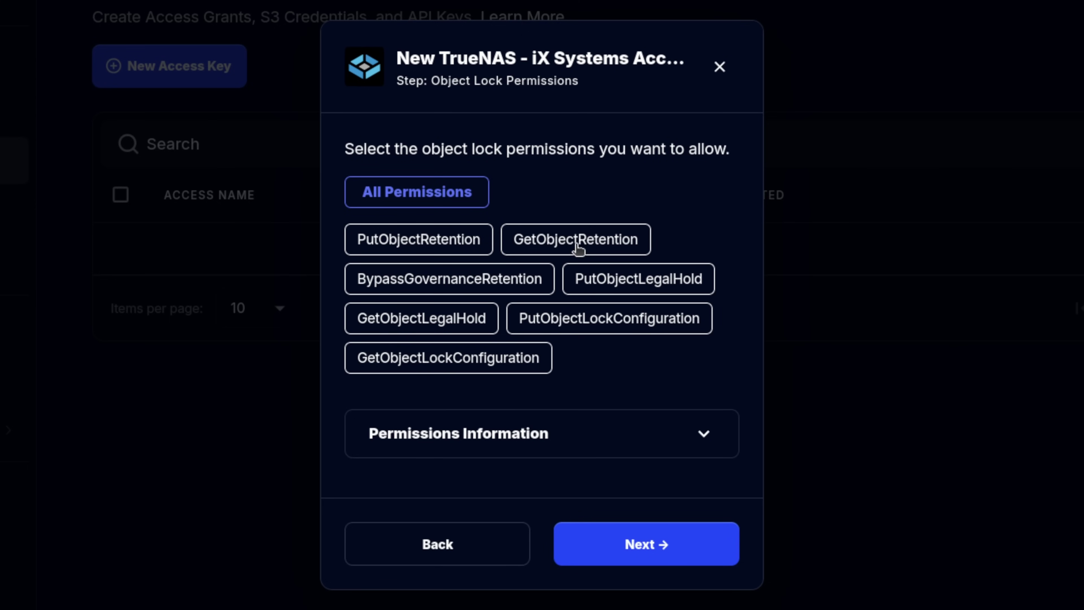
key(Return)
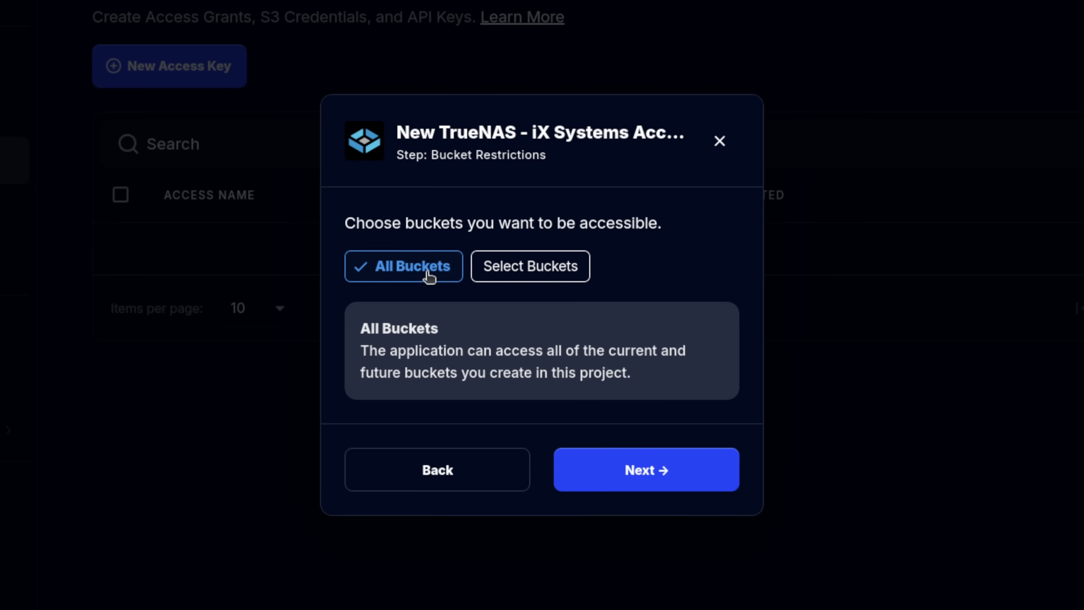
Restrict the access to the cloud-backup-testing bucket only.
click(497, 269)
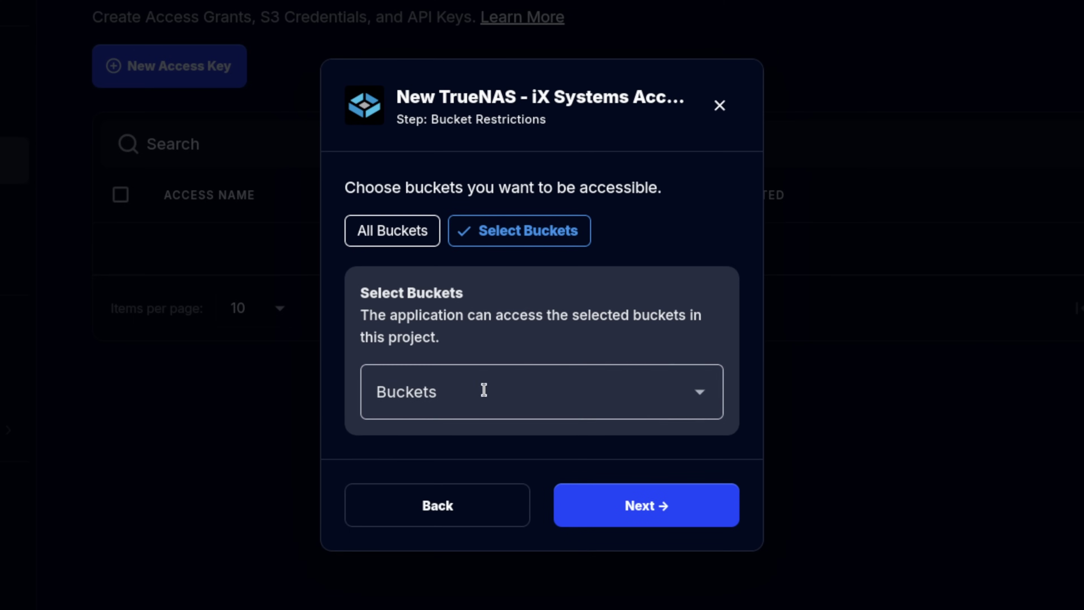
click(551, 388)
click(452, 450)
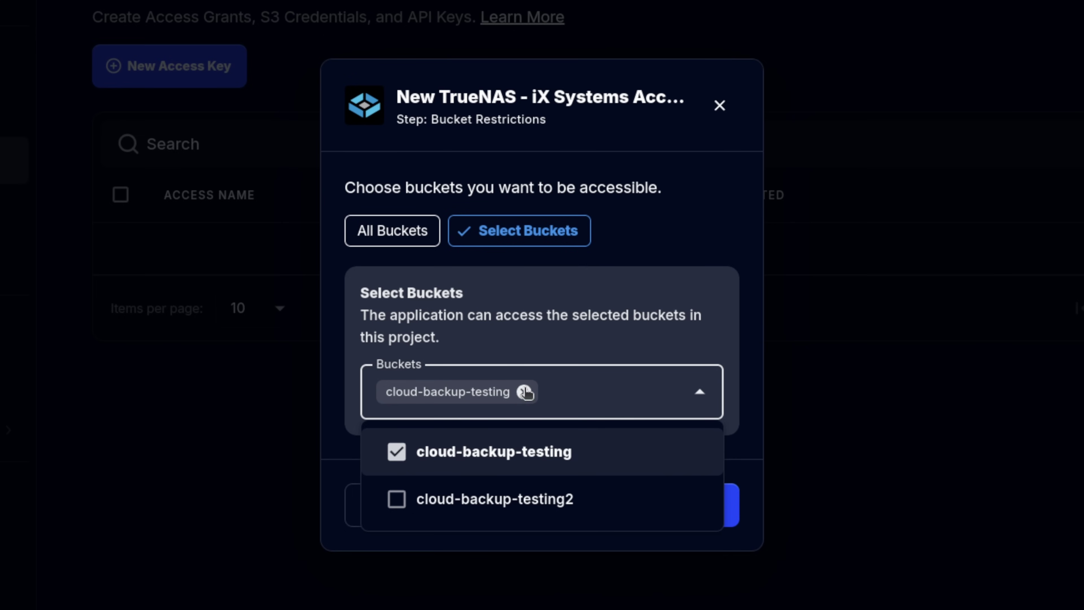
click(655, 522)
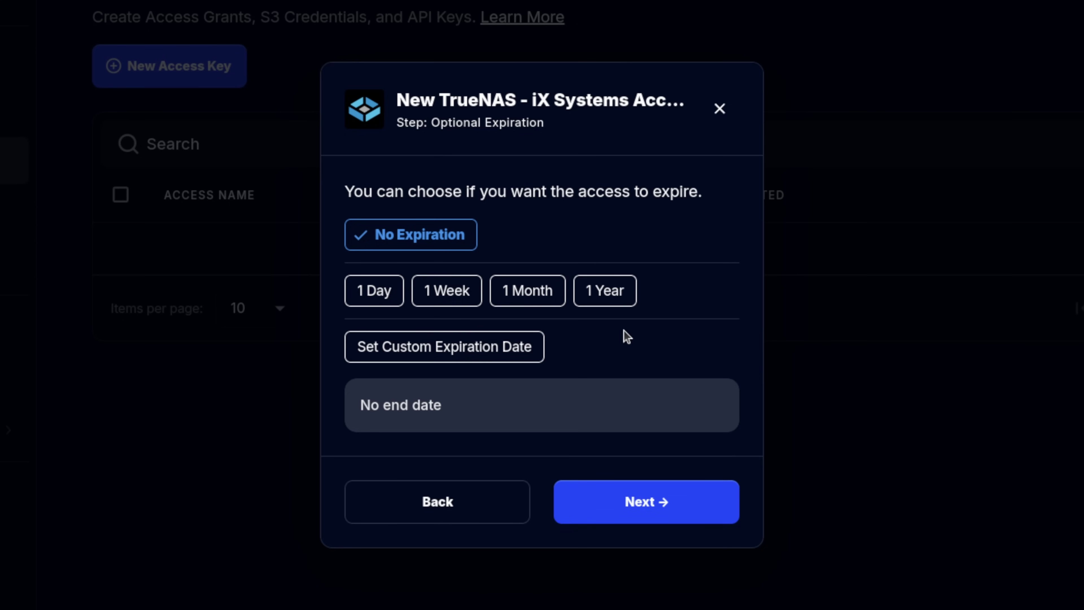
Create the access with no expiration and reveal its access and secret keys.
click(640, 503)
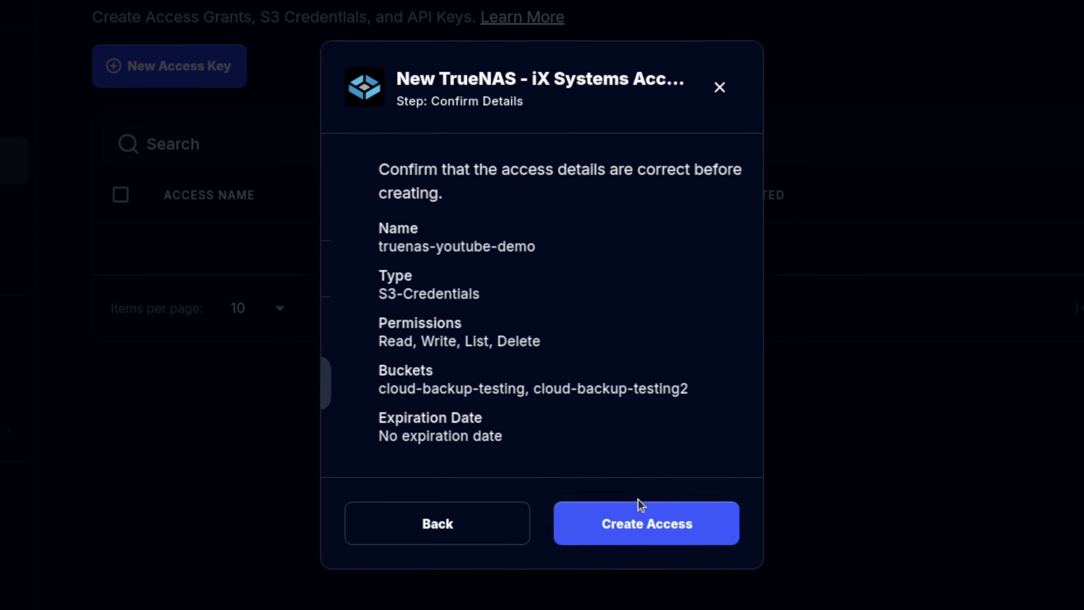
click(636, 526)
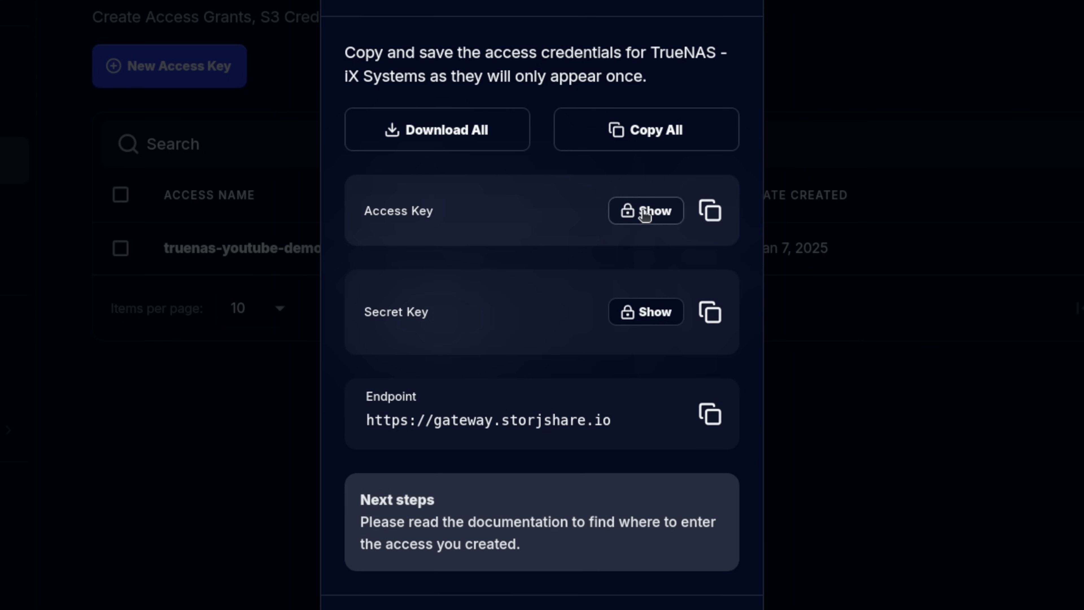
click(644, 215)
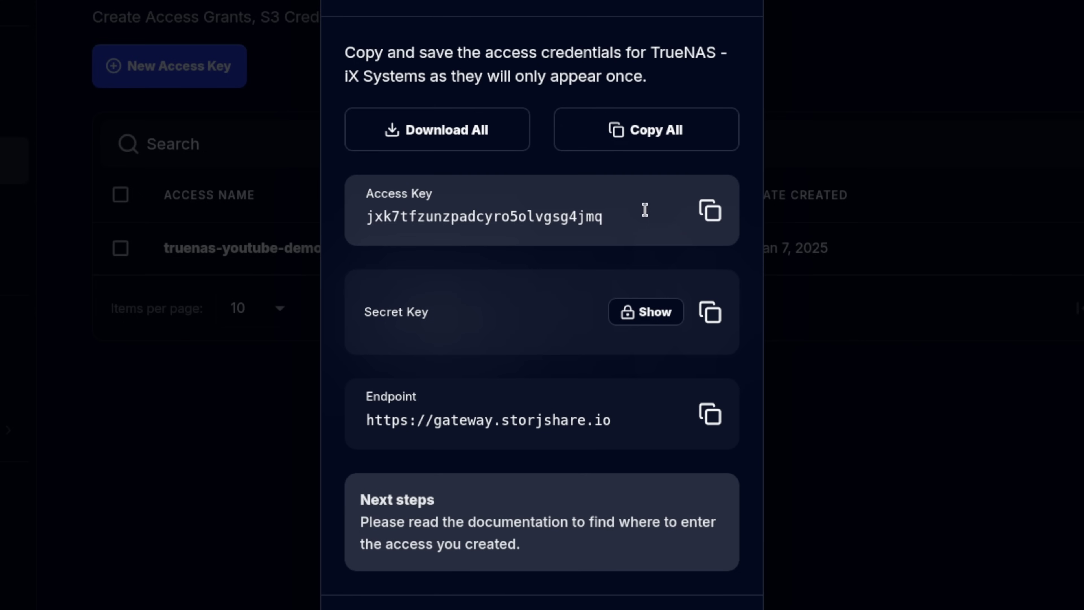
click(659, 311)
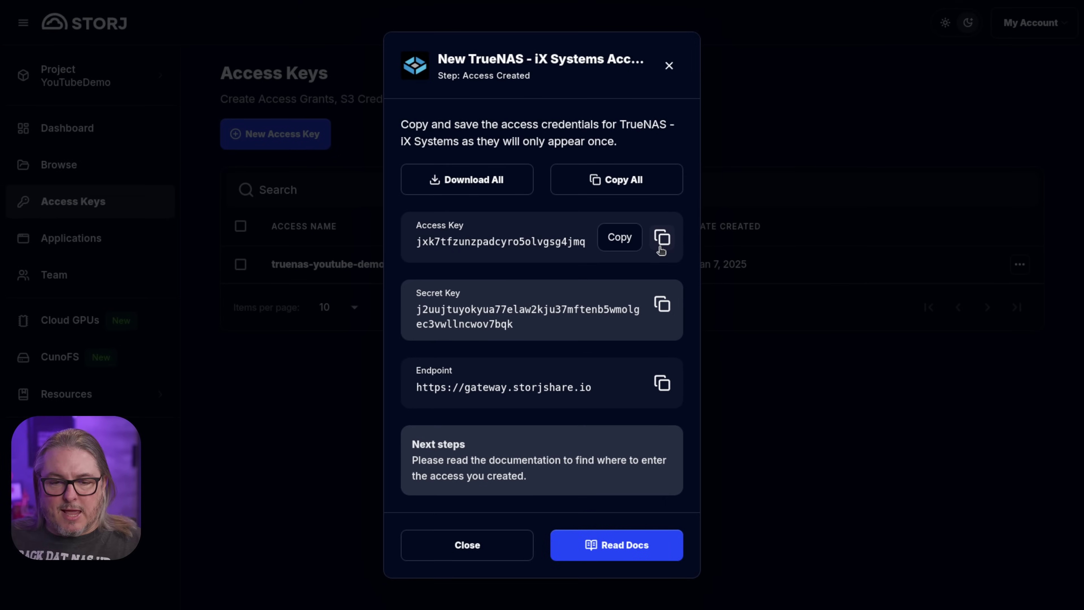
Paste the Storj access and secret keys into the TrueNAS credential, verify it, and save.
click(659, 246)
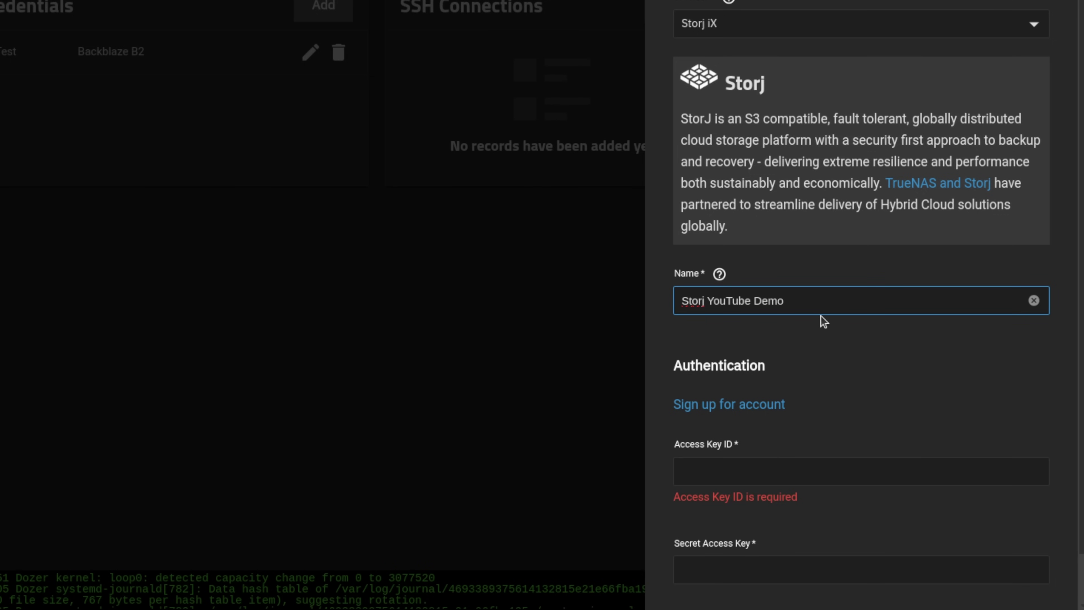
click(783, 467)
key(ctrl+v)
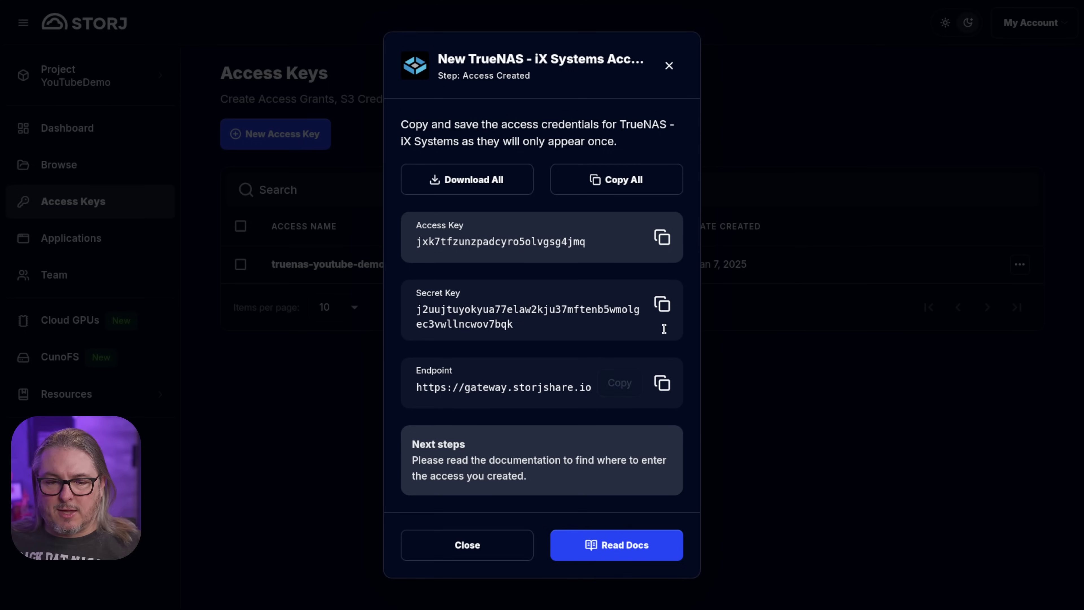
click(662, 304)
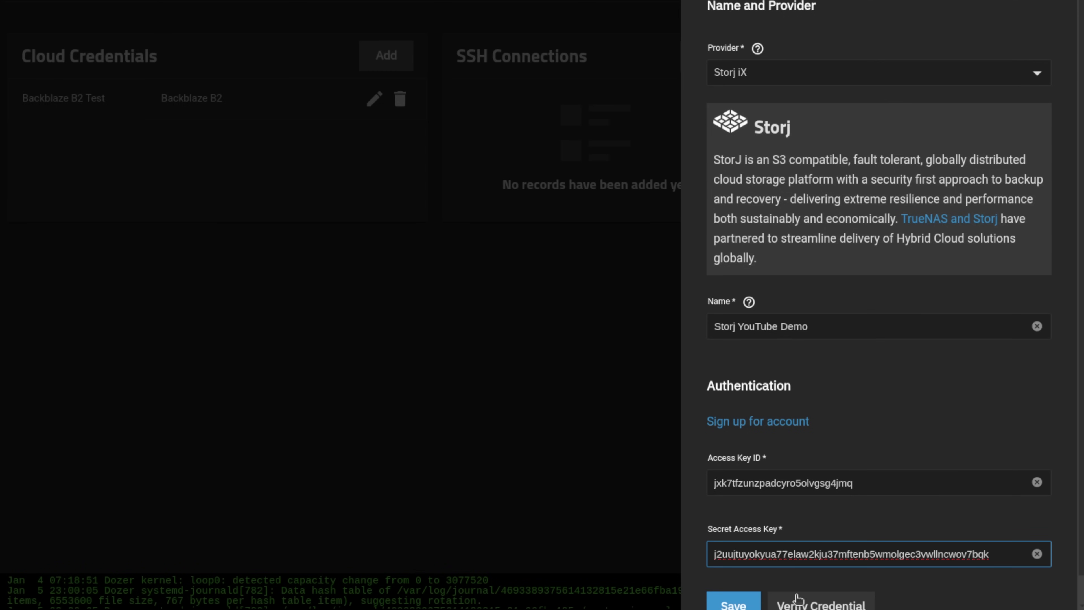
scroll(797, 598, down, 1)
click(828, 580)
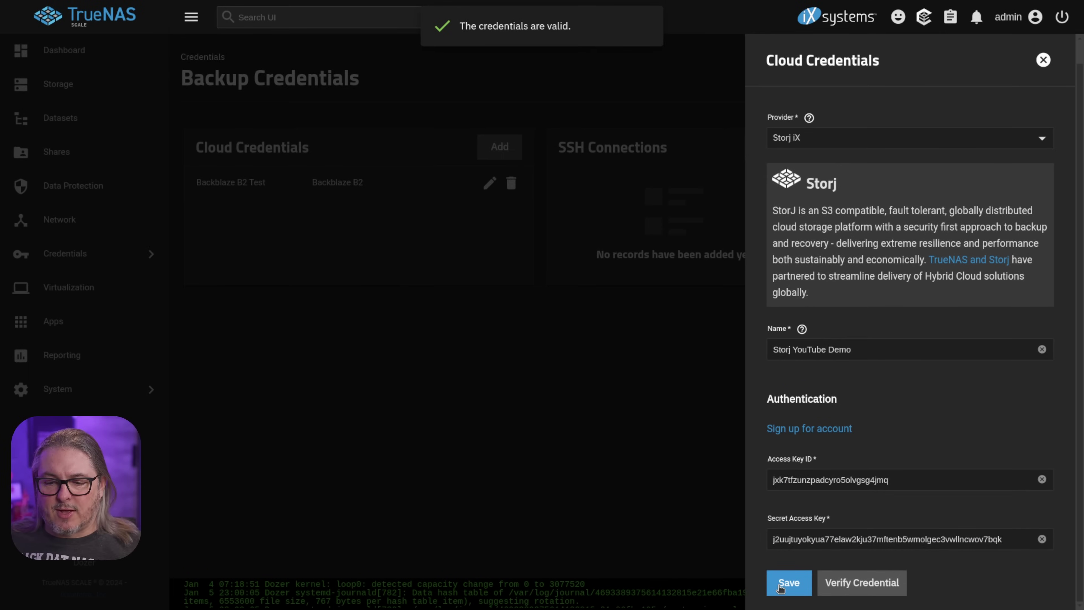
click(793, 585)
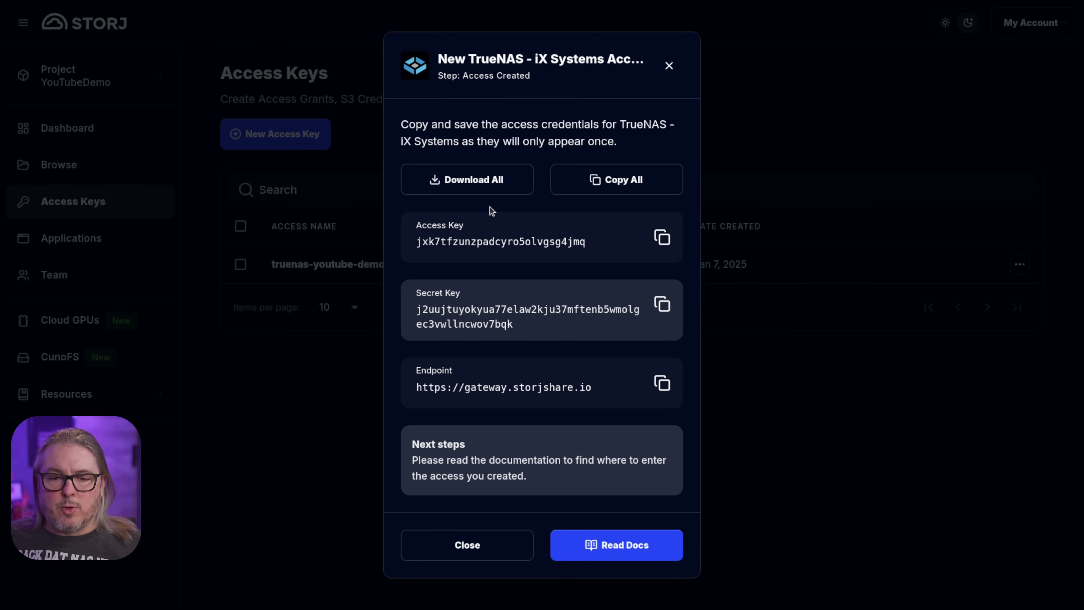
Close the Storj credentials dialog and dismiss the truenas-youtube-demo options menu without deleting.
click(468, 548)
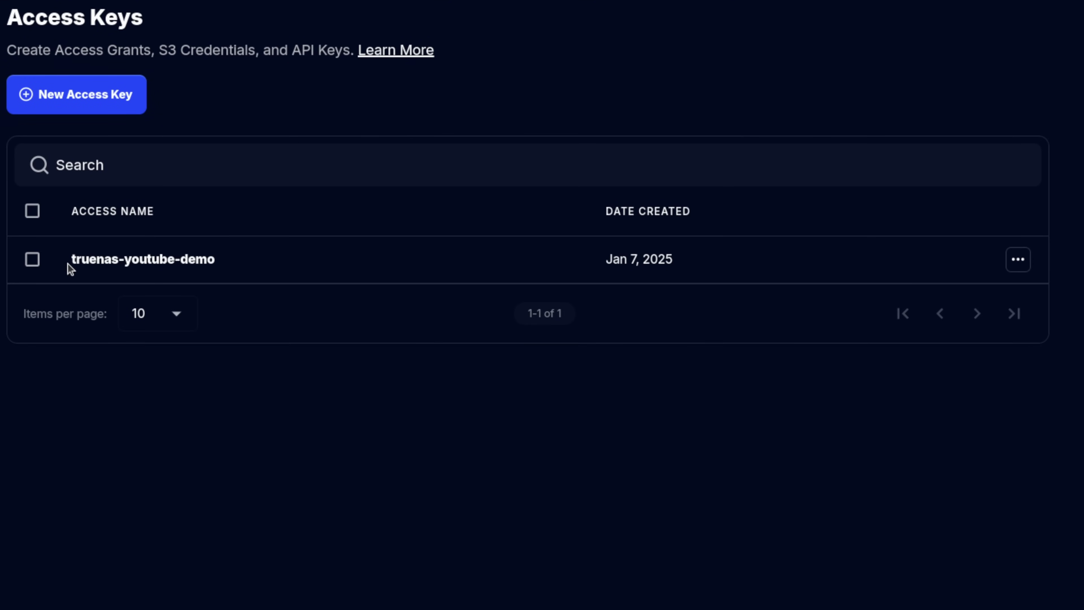
click(1017, 261)
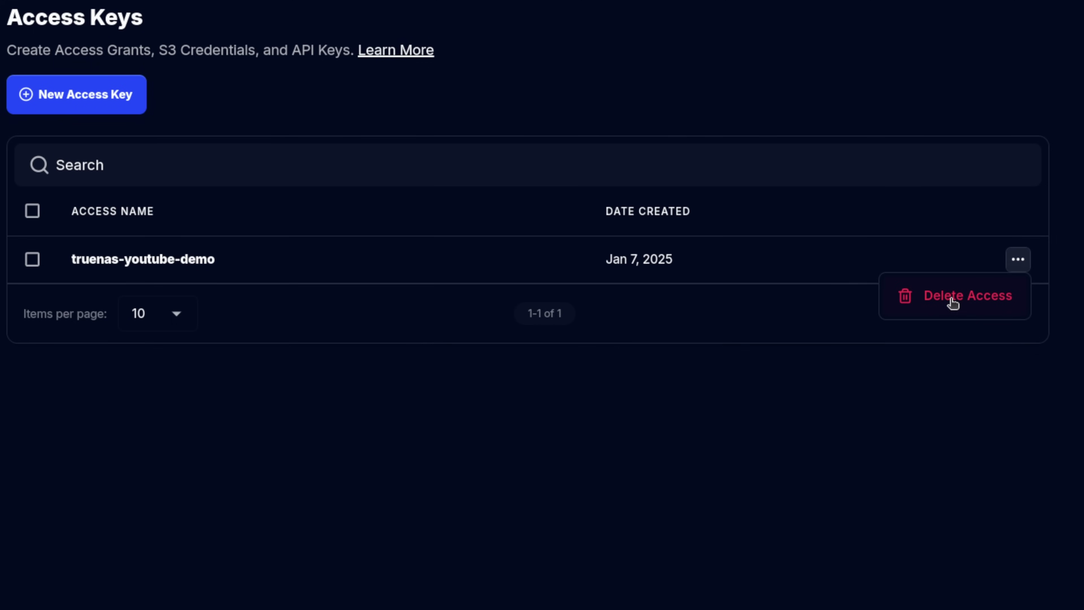
click(692, 404)
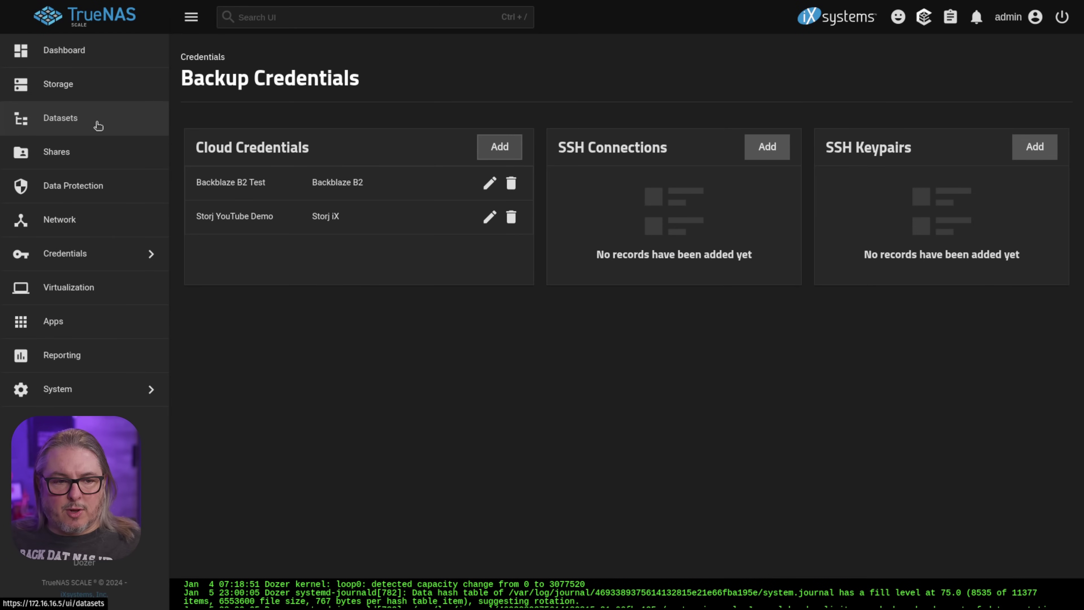
Start a new TrueCloud backup task with source /mnt/Dozer/Cloud_Backup_Testing.
click(101, 185)
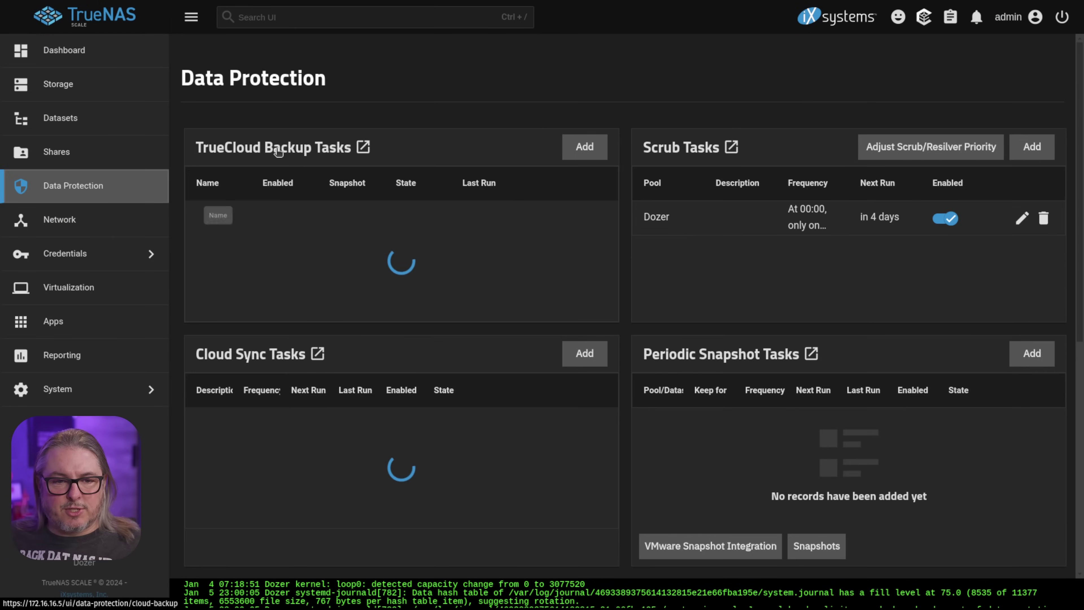
click(586, 147)
click(471, 129)
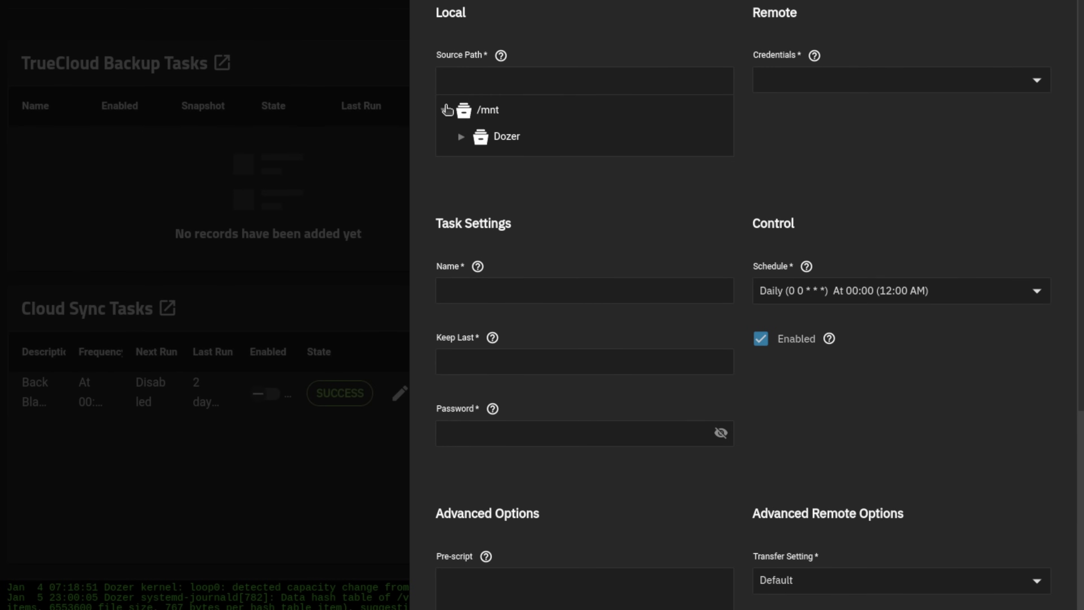
click(486, 156)
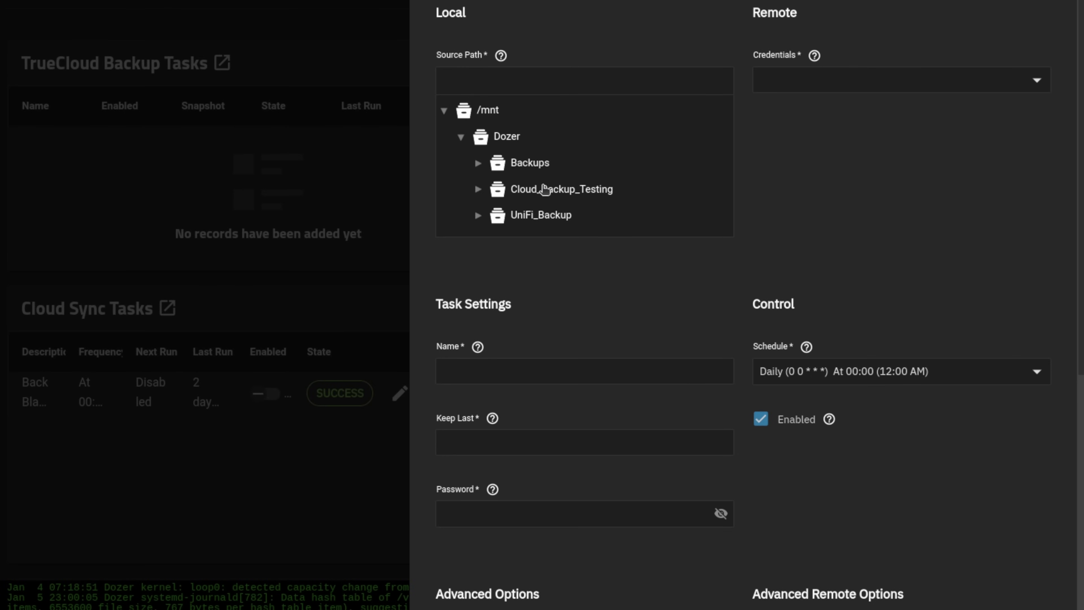
click(544, 189)
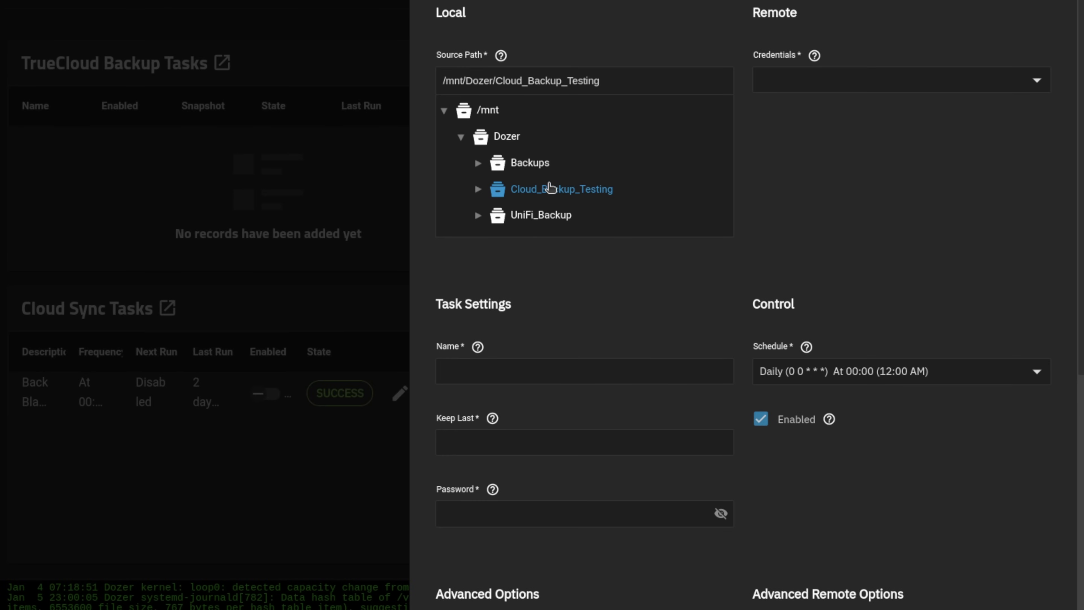
Target the Storj YouTube Demo credential, bucket cloud-backup-testing, folder /.
click(823, 78)
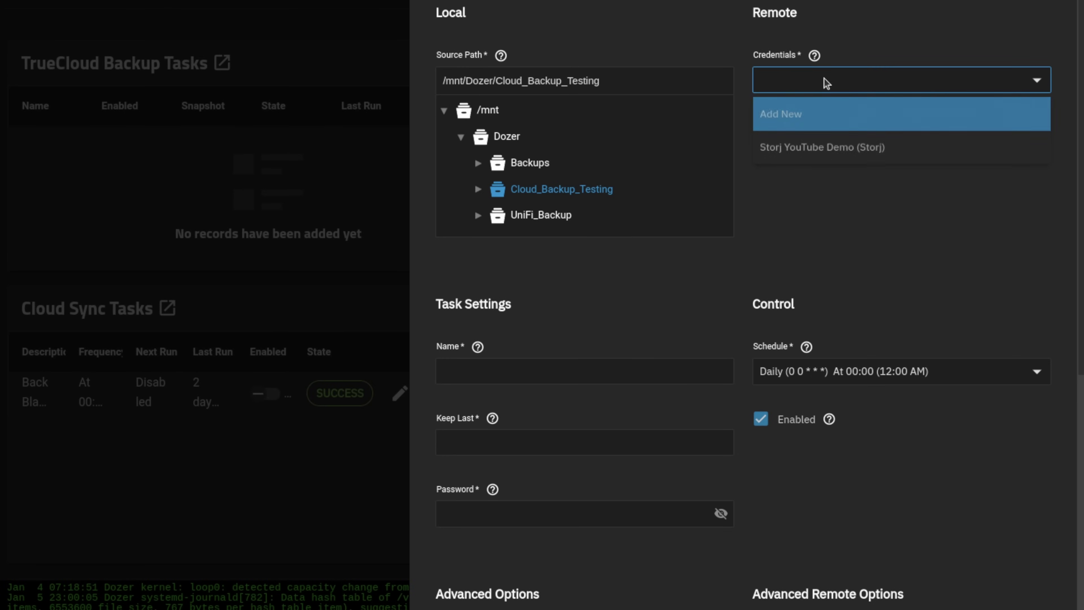
click(823, 151)
click(825, 155)
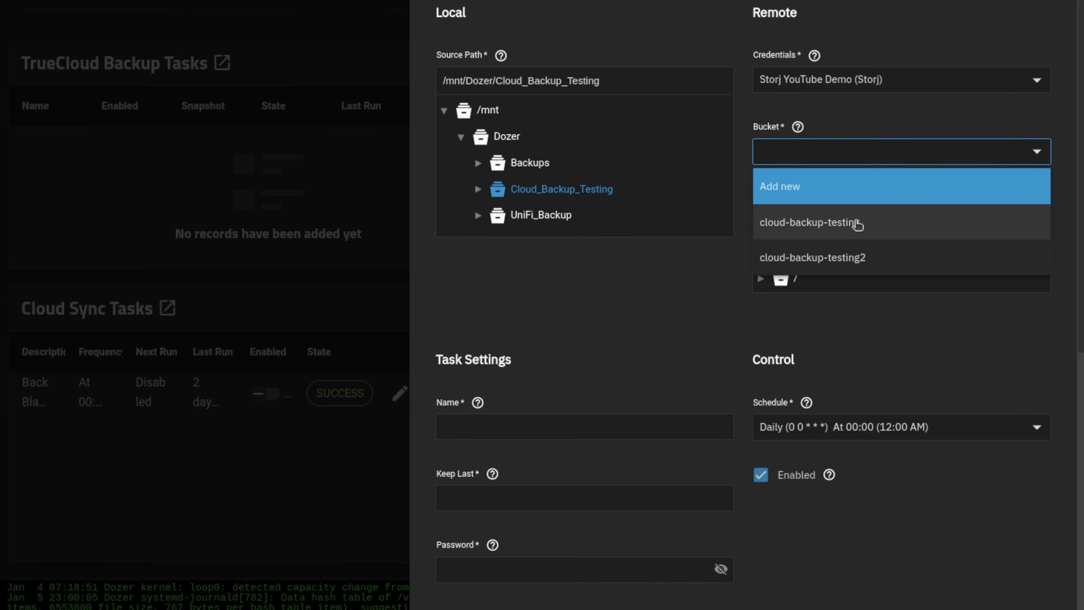
click(857, 224)
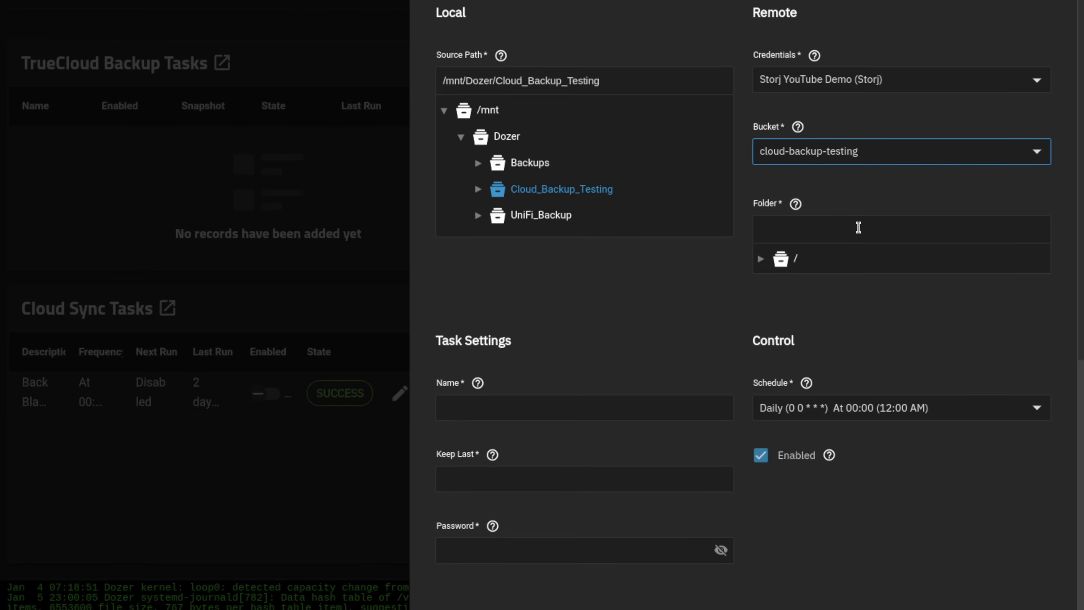
click(781, 258)
click(799, 227)
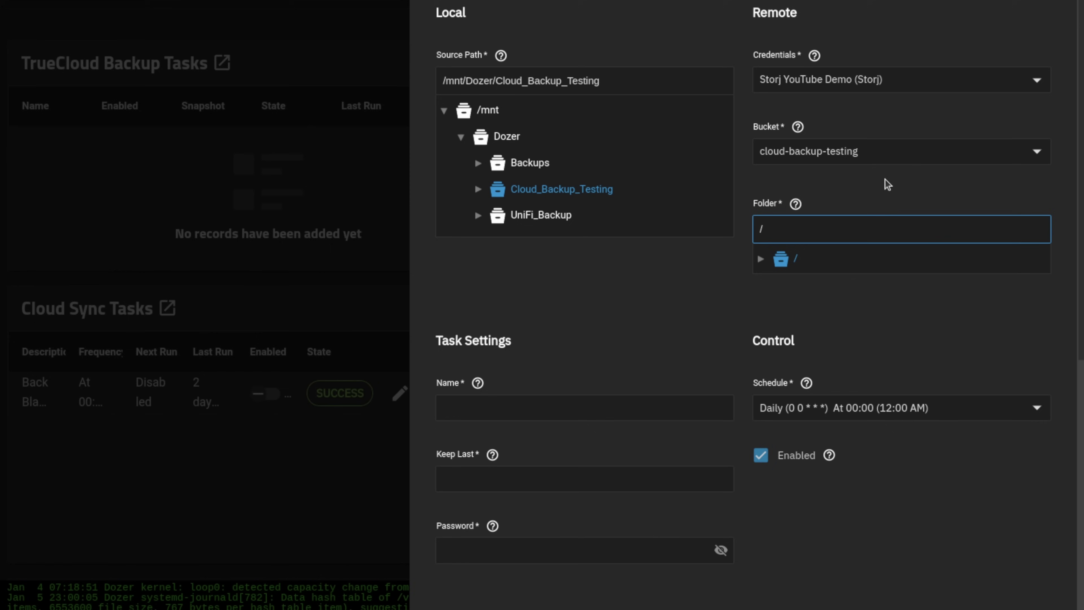
Name the task YouTube Demo and set Keep Last to 30.
click(575, 408)
text(YouTube Demo)
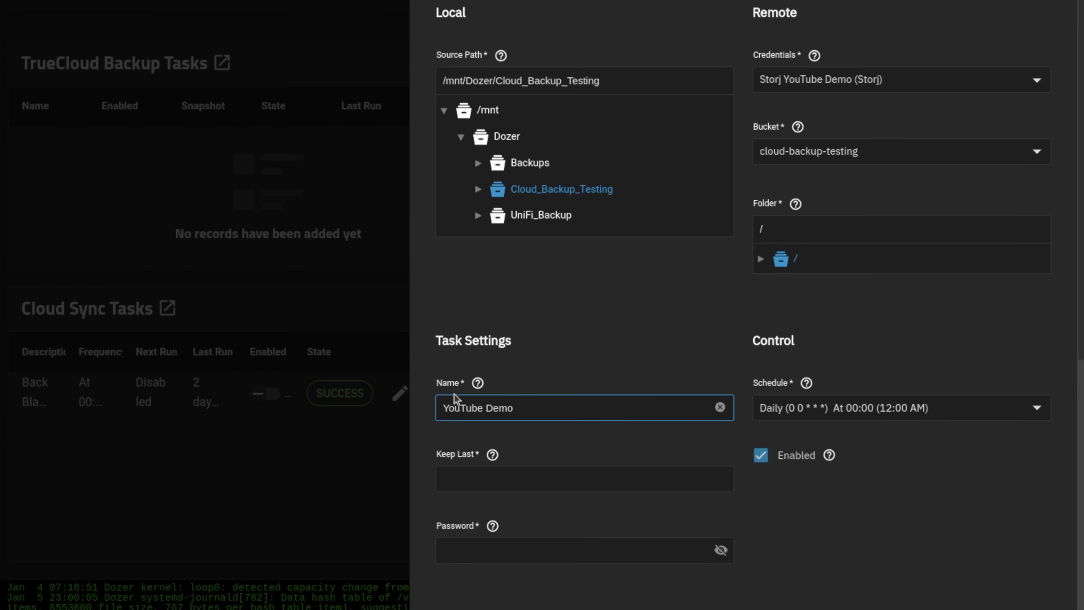
click(533, 481)
click(493, 455)
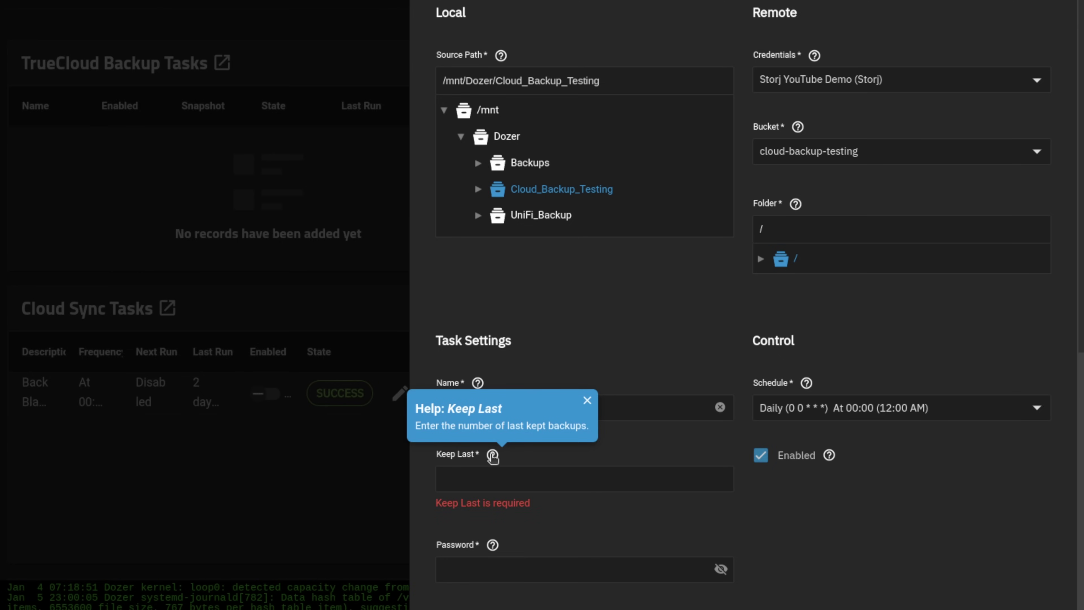
click(510, 472)
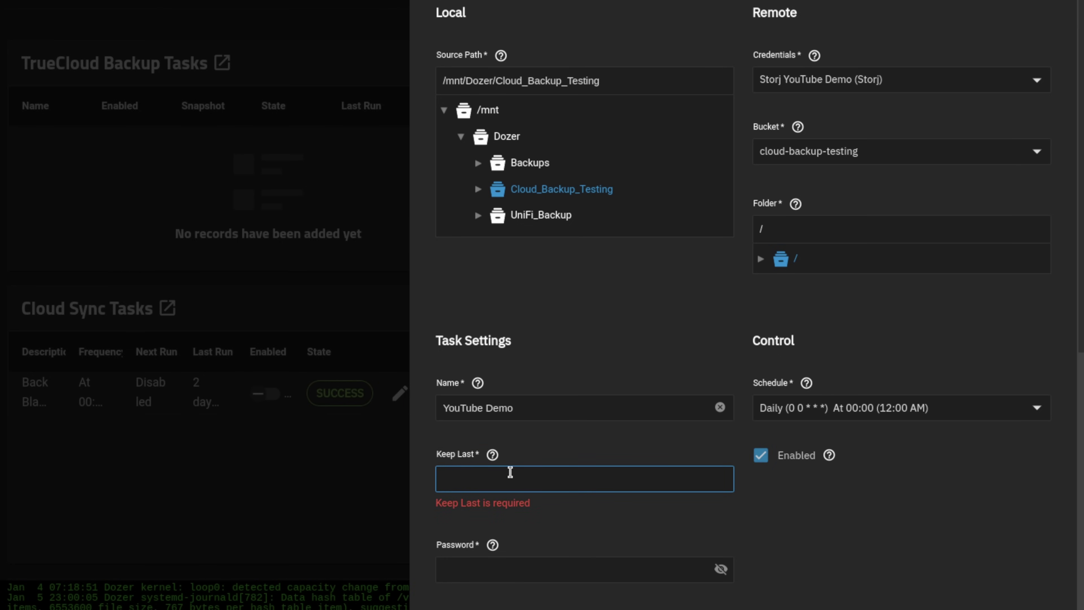
text(30)
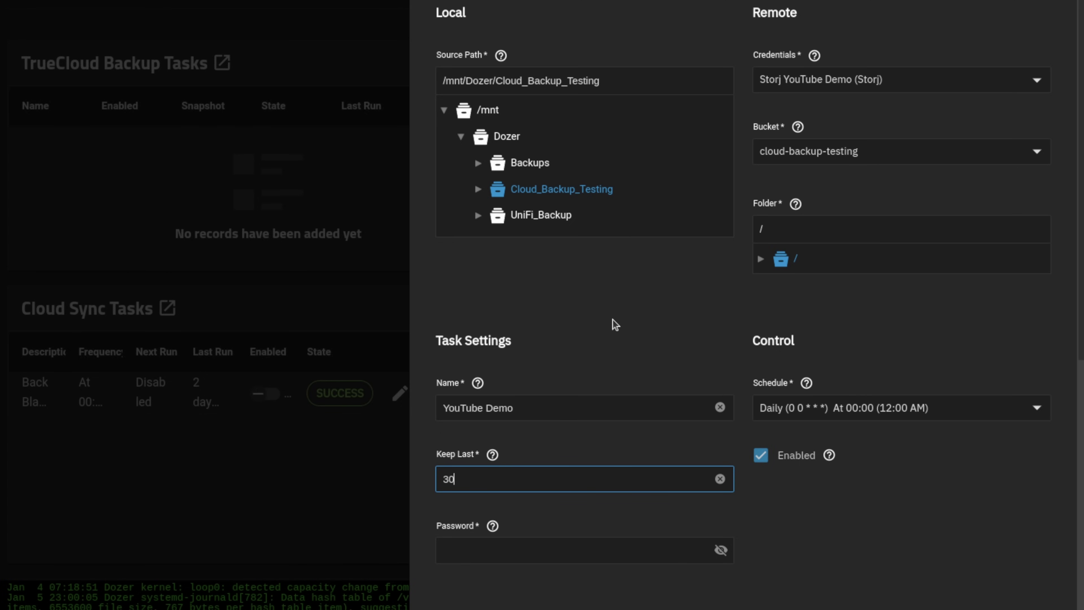
key(Tab)
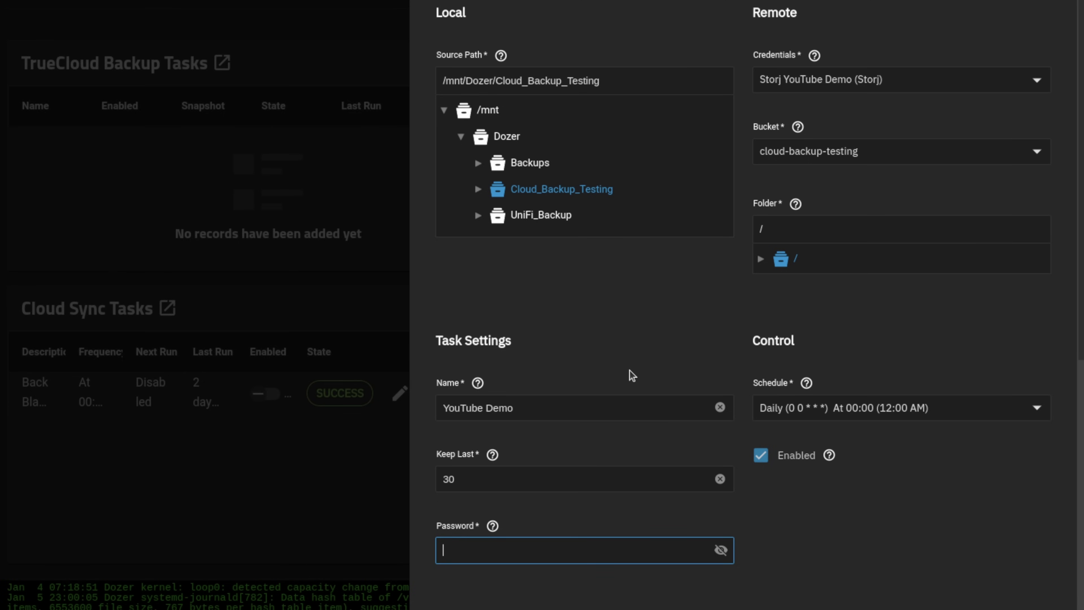
Enter the encryption password and keep the Transfer Setting at Default.
scroll(532, 292, down, 5)
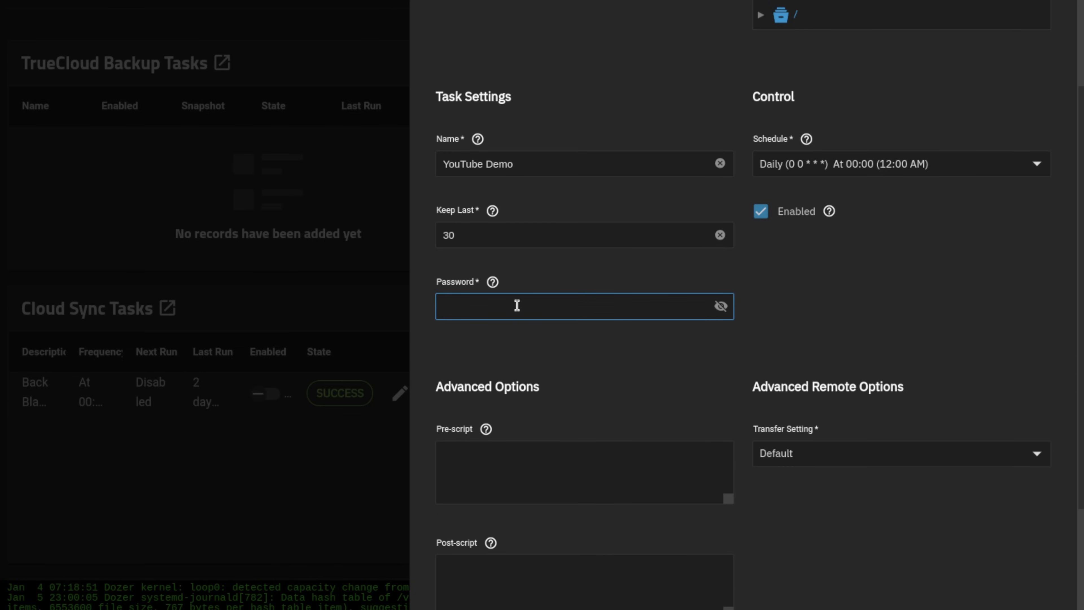
text(password123)
scroll(588, 318, down, 4)
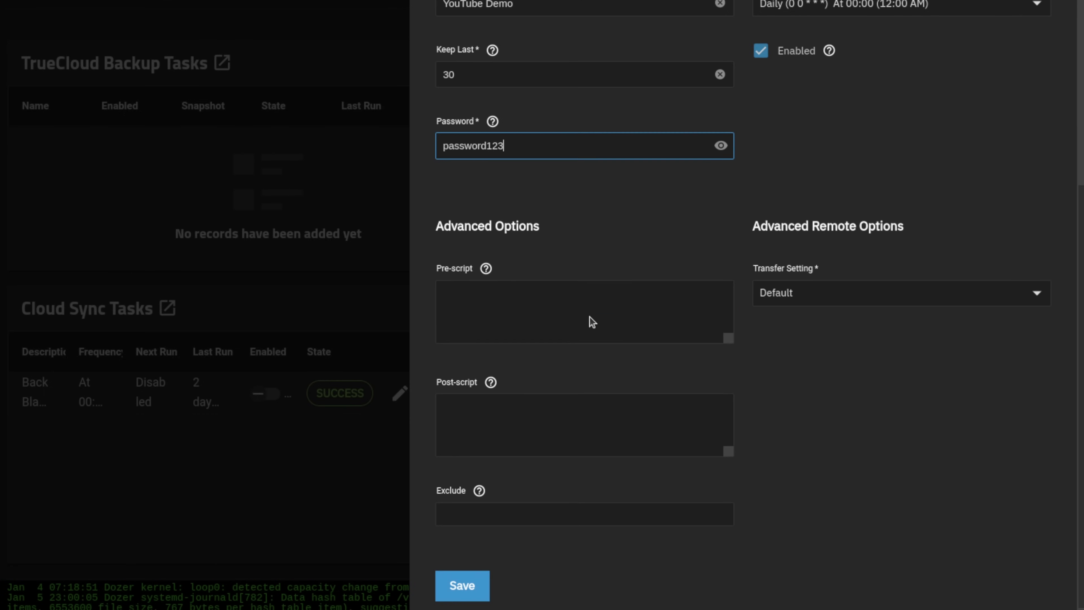
click(800, 297)
click(797, 320)
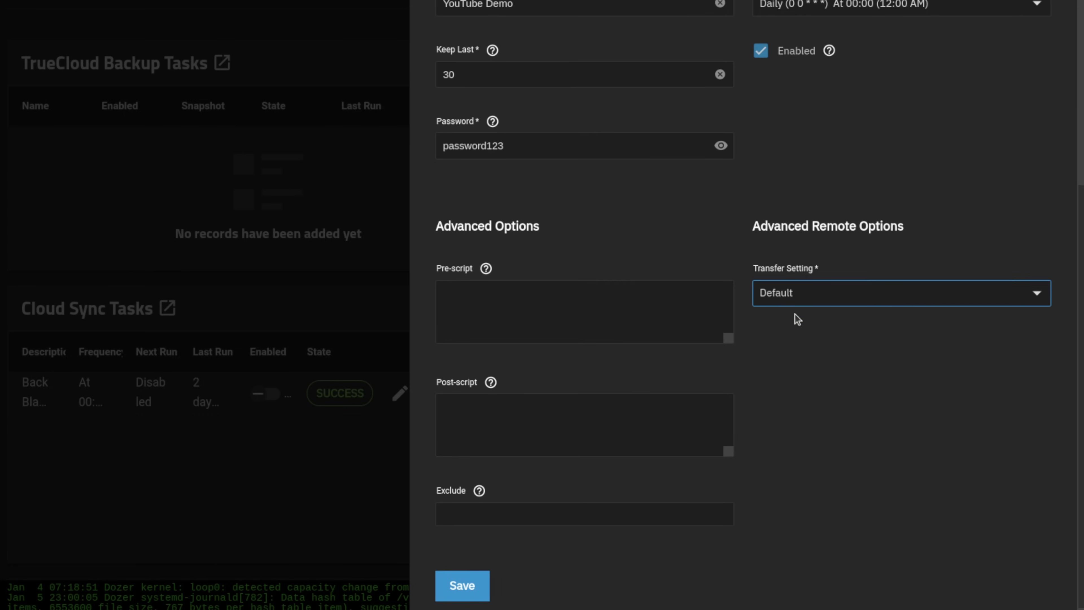
click(789, 294)
click(788, 293)
click(789, 294)
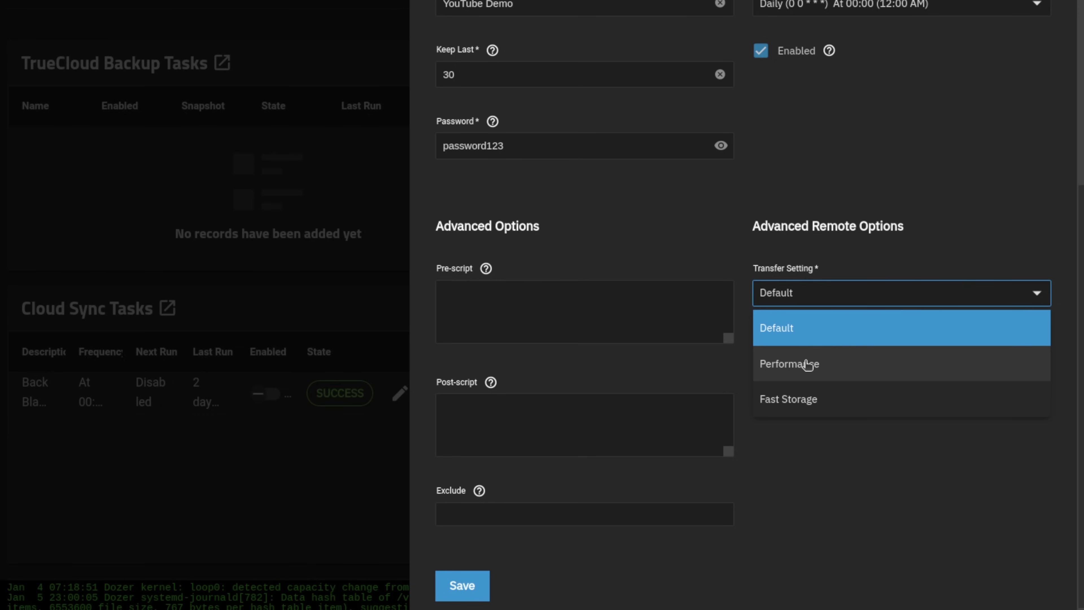
click(802, 453)
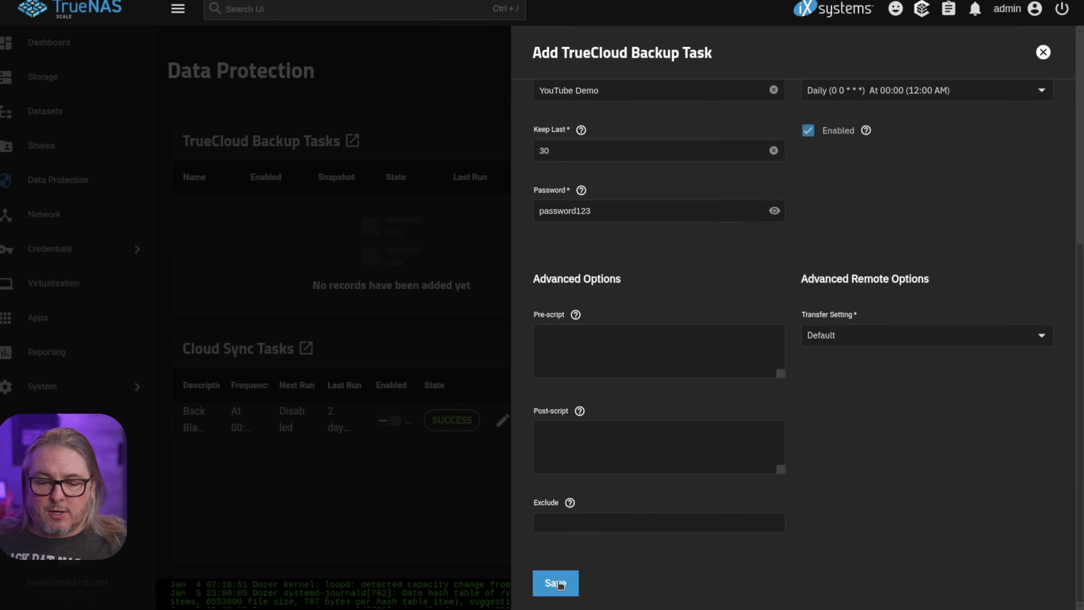
Save the YouTube Demo backup task, run it immediately, and check it under Running Jobs.
click(563, 583)
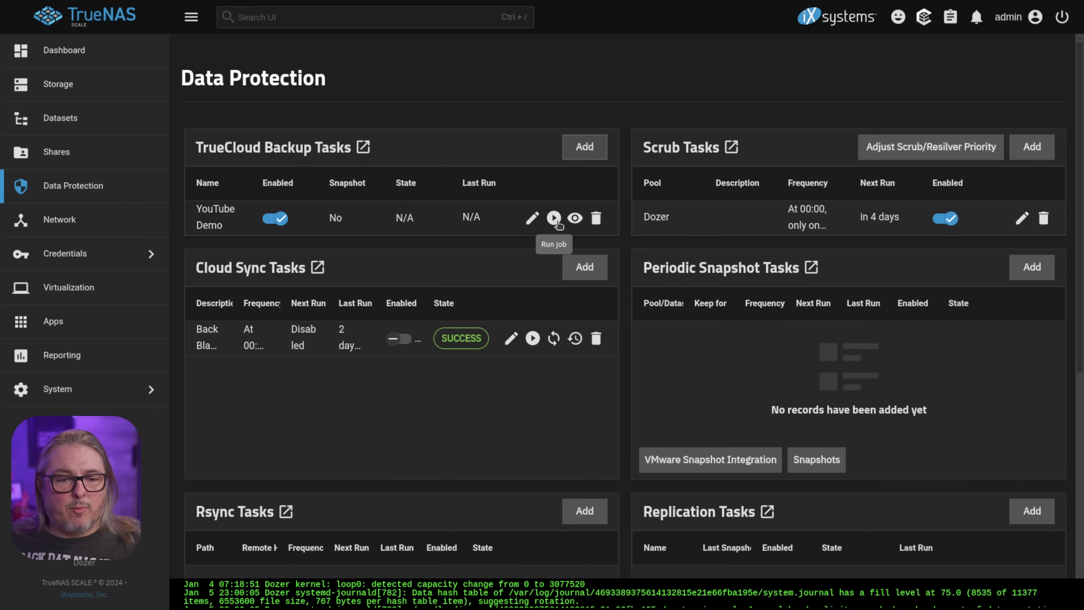
click(555, 220)
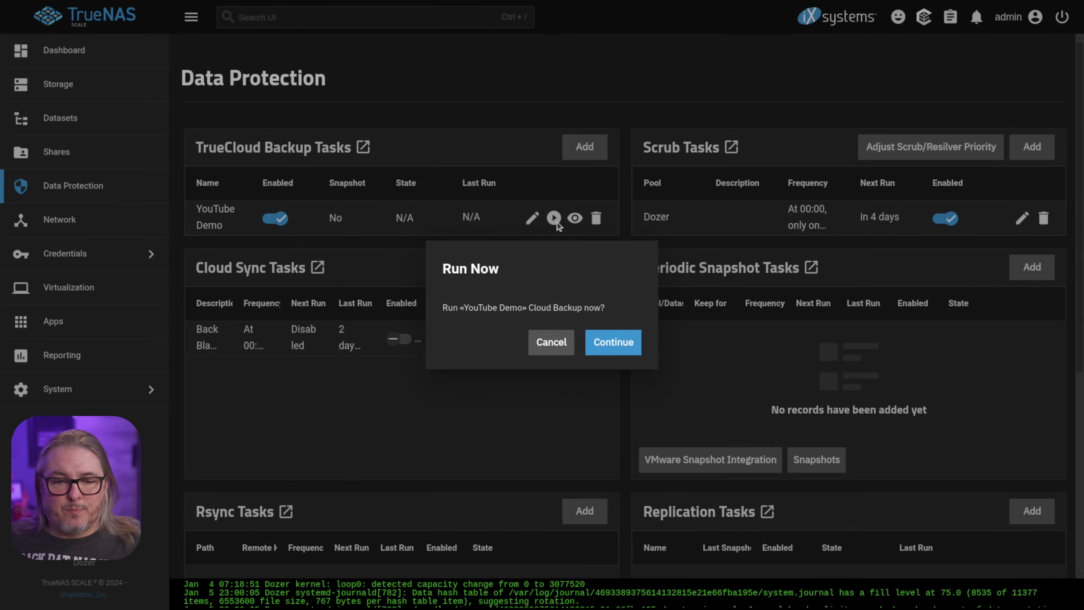
click(622, 349)
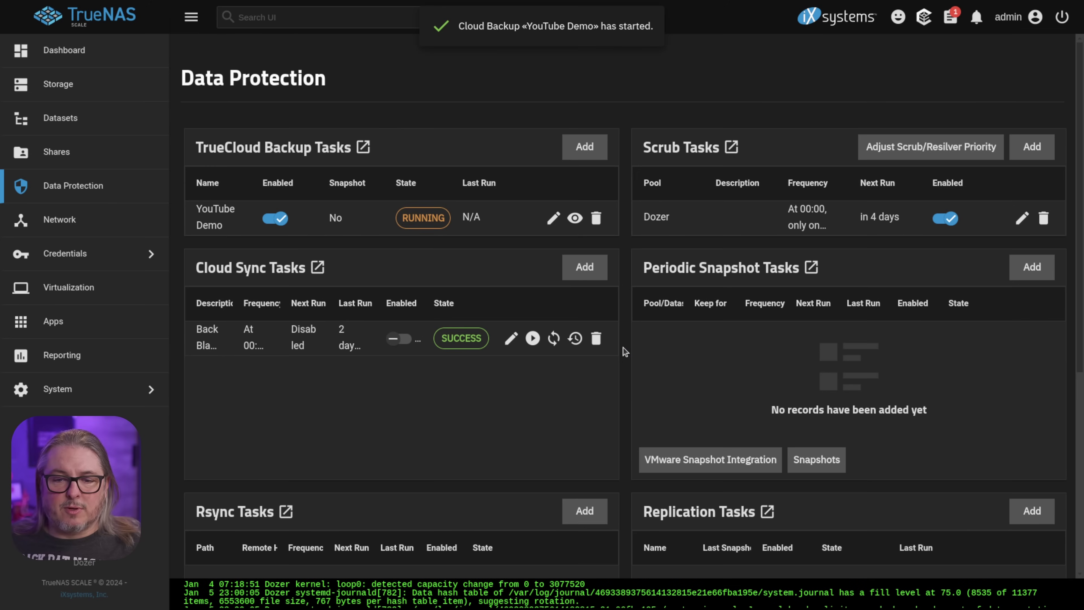
click(951, 20)
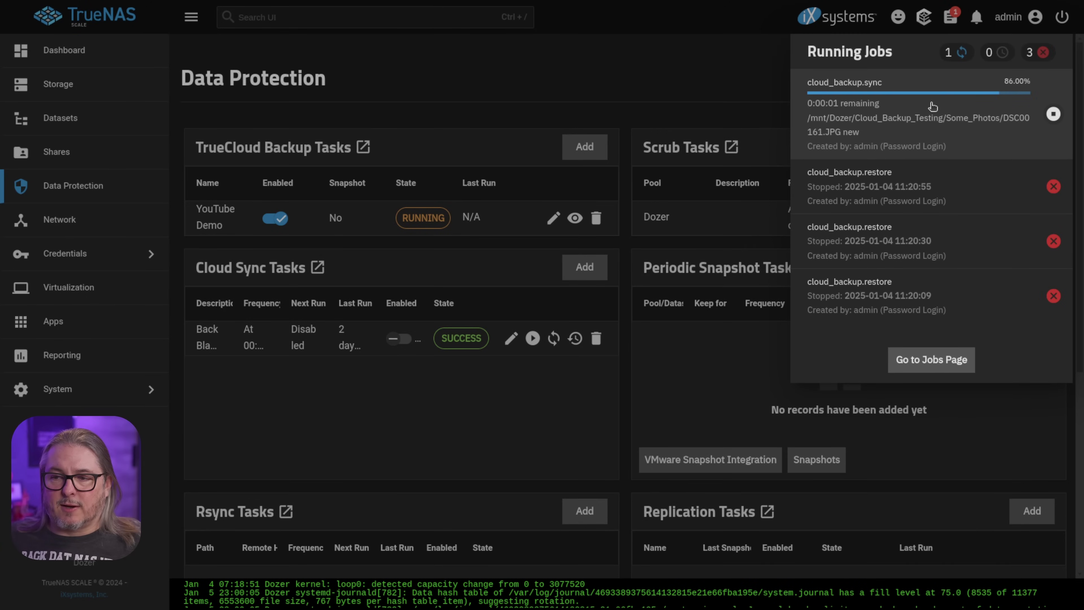
Run the YouTube Demo backup a second time from the TrueCloud Backup Tasks page.
click(932, 107)
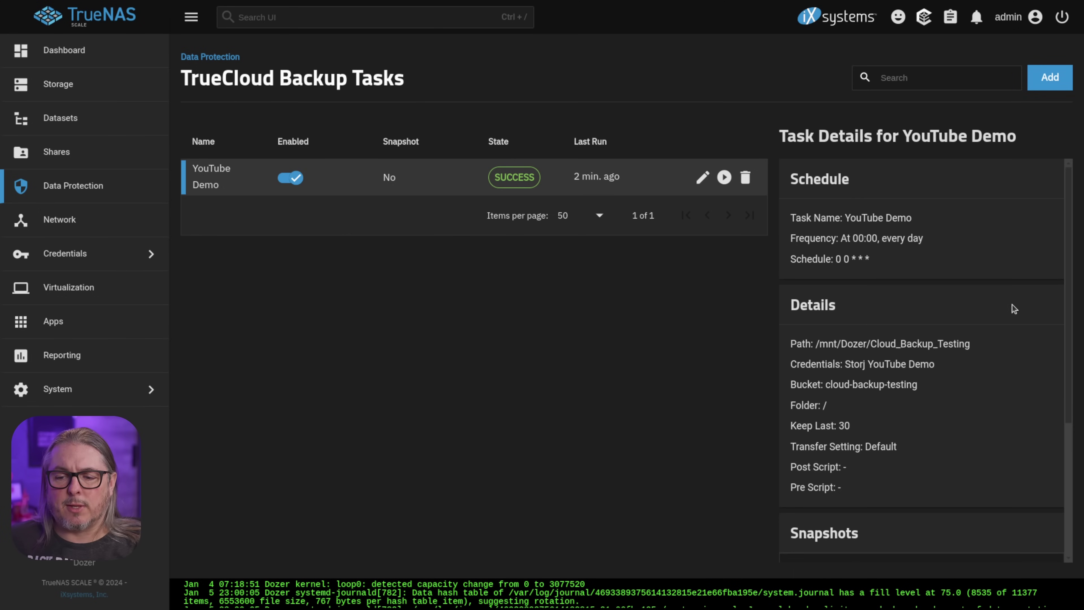
scroll(913, 352, down, 5)
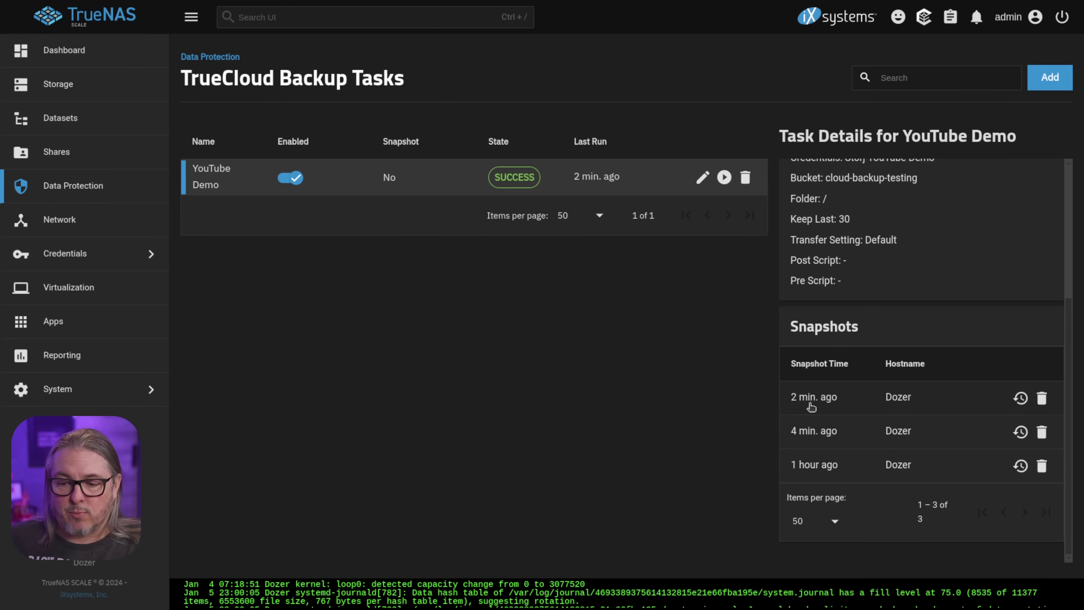
click(725, 177)
click(626, 345)
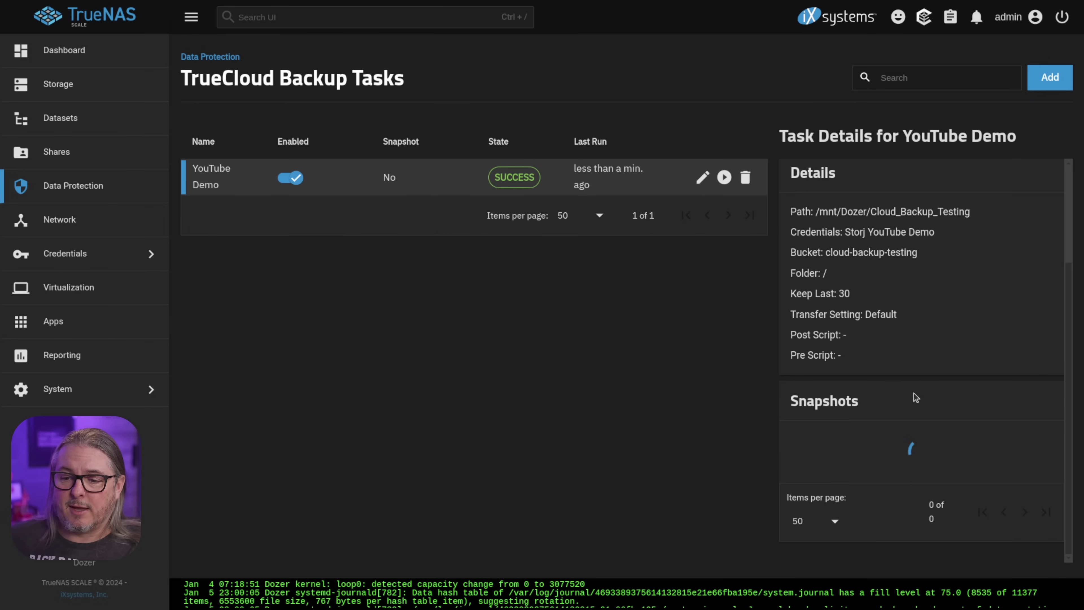
scroll(916, 397, down, 3)
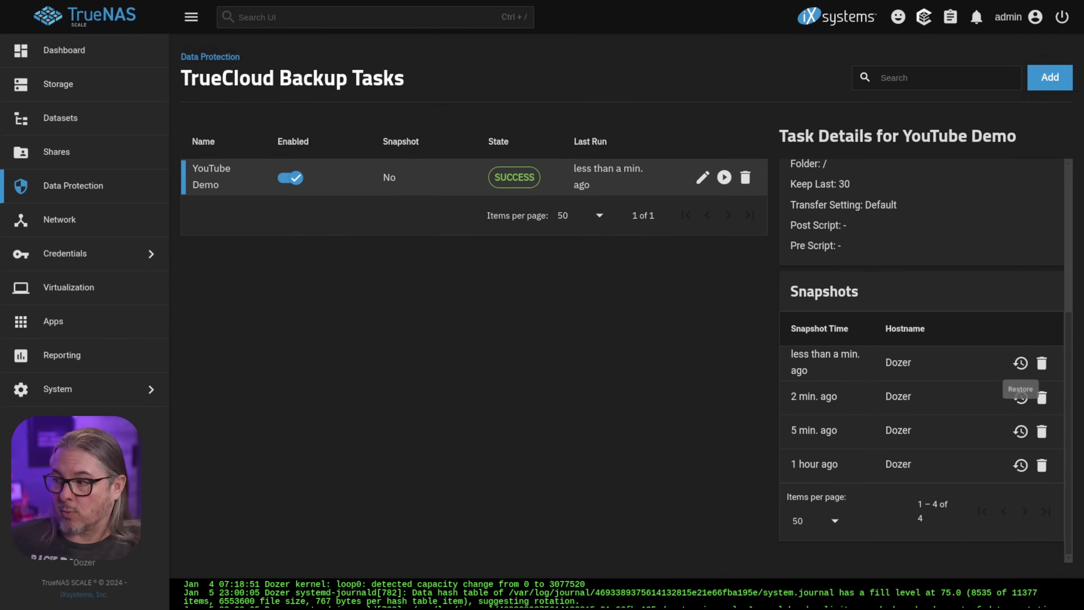
Permanently delete both SeaChestUtilities and Some_Photos from the cloud_backup_testing share.
drag(1083, 143, 767, 167)
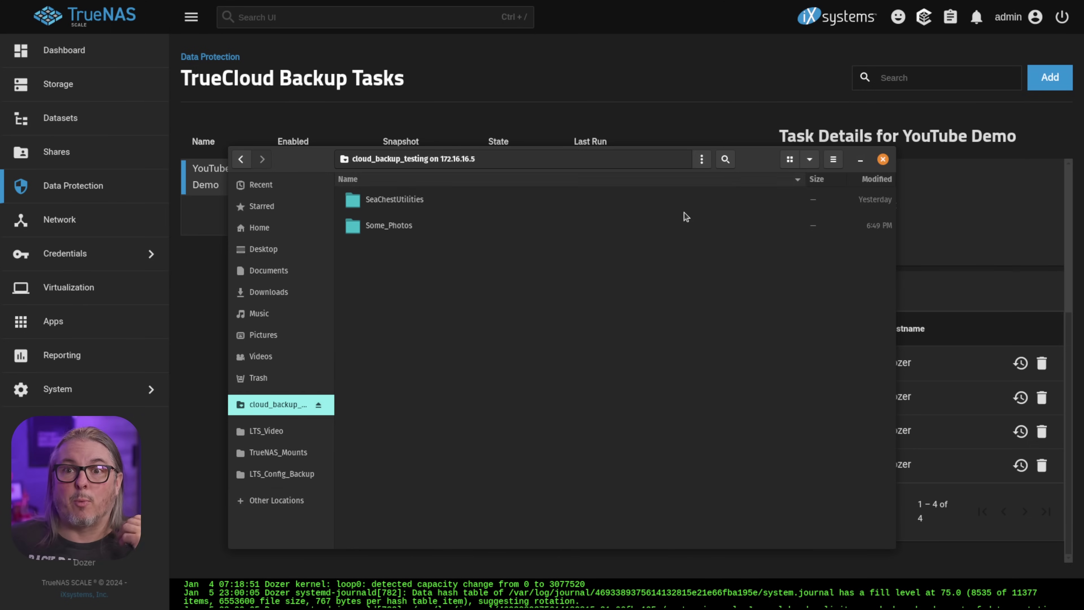
click(409, 226)
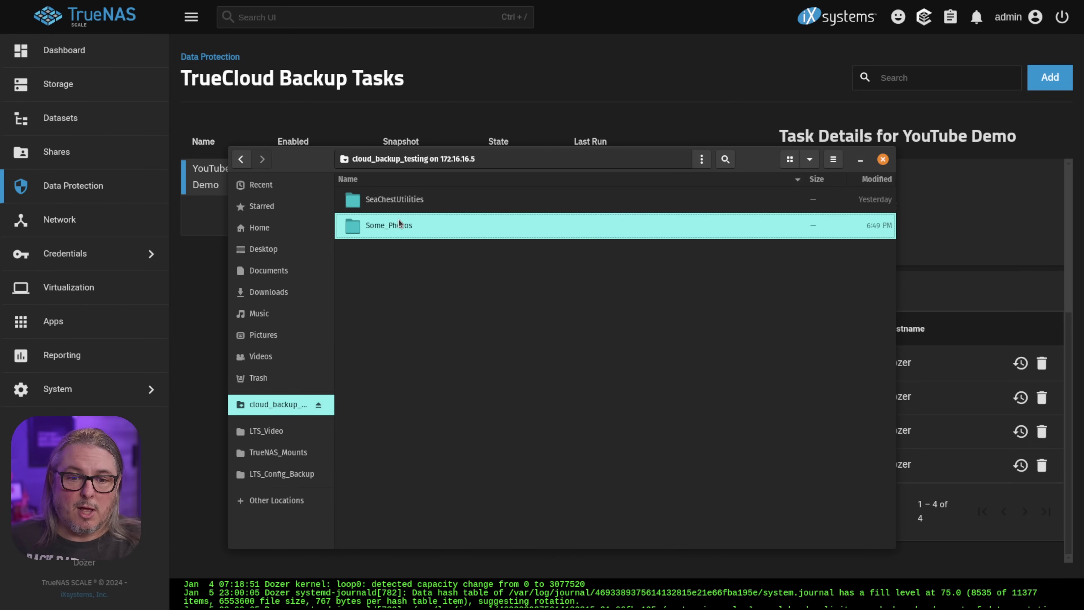
key(ctrl+a)
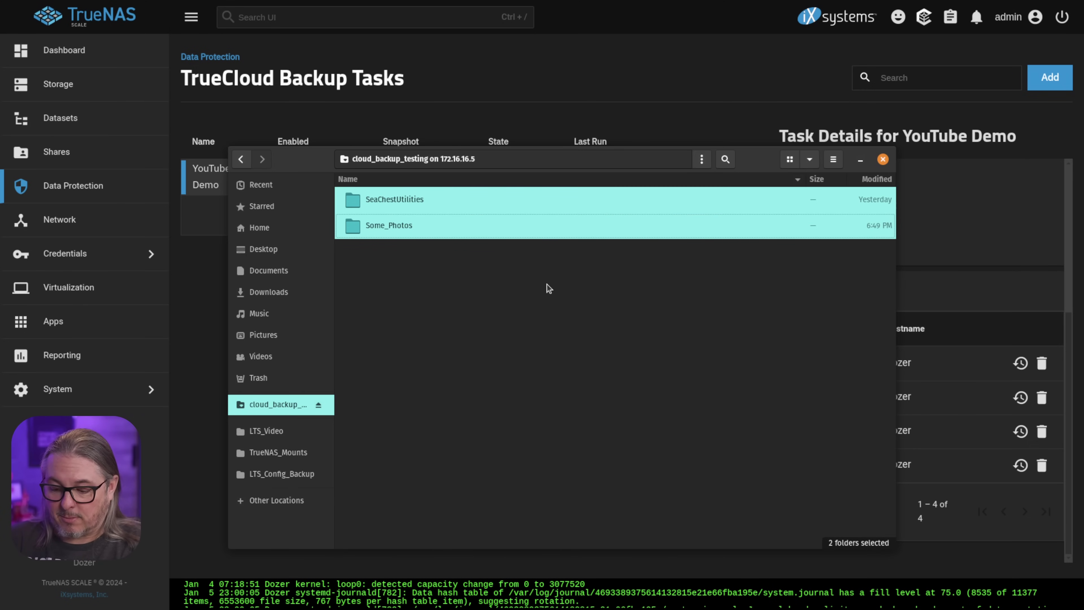
key(Delete)
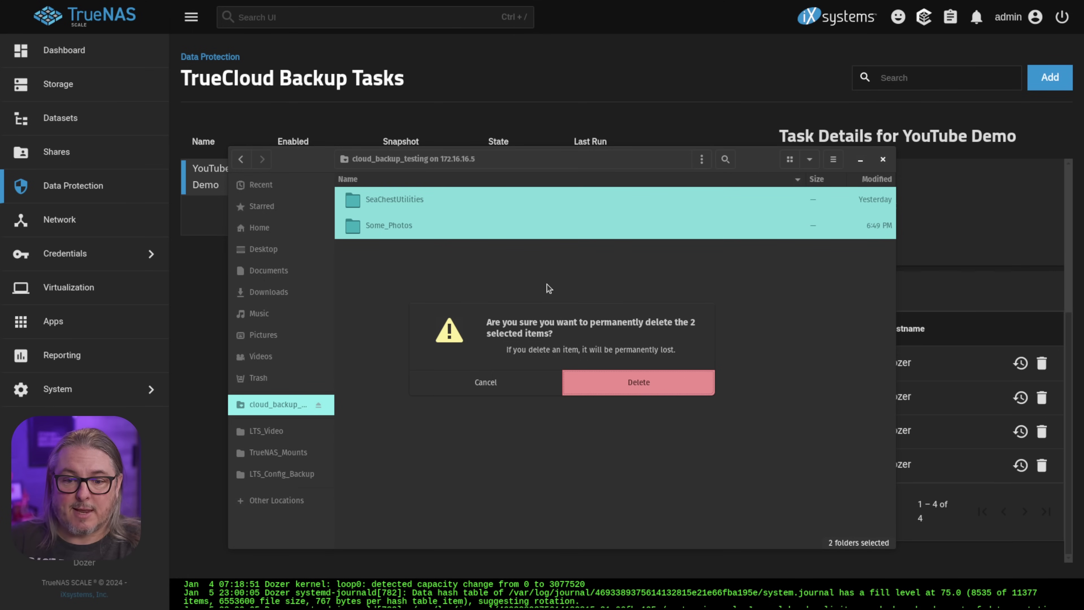
key(Return)
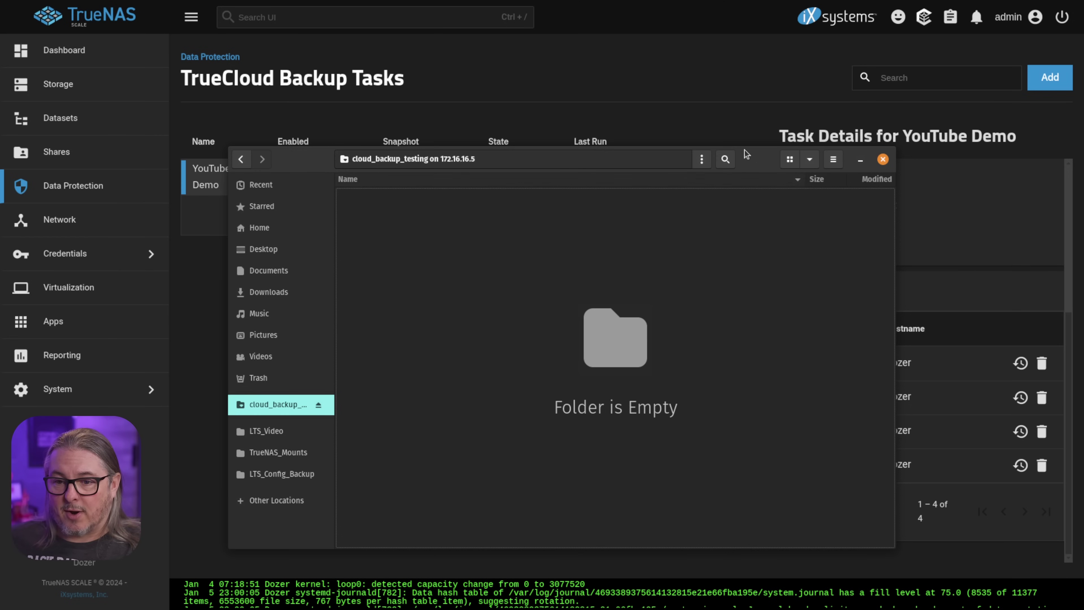
Close the file manager, run the YouTube Demo backup again, and check its SUCCESS logs.
click(882, 159)
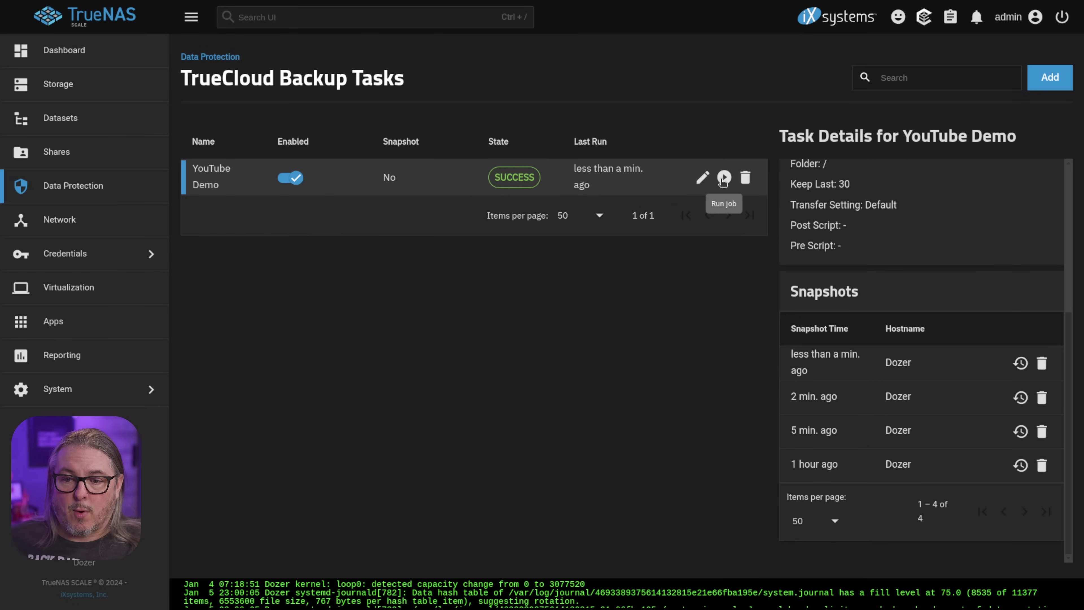
click(723, 179)
click(616, 344)
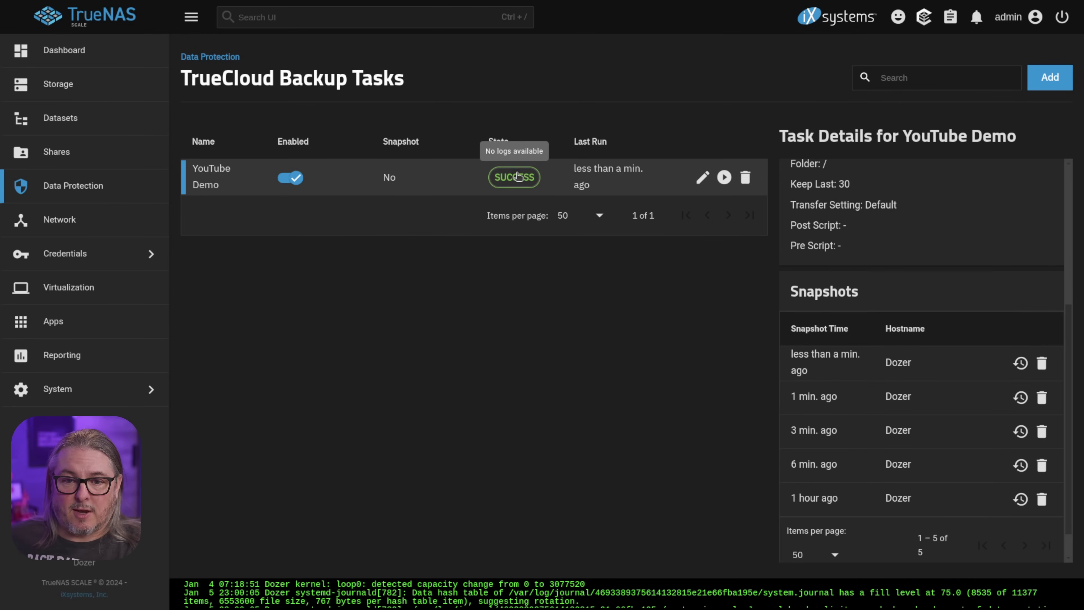
click(518, 176)
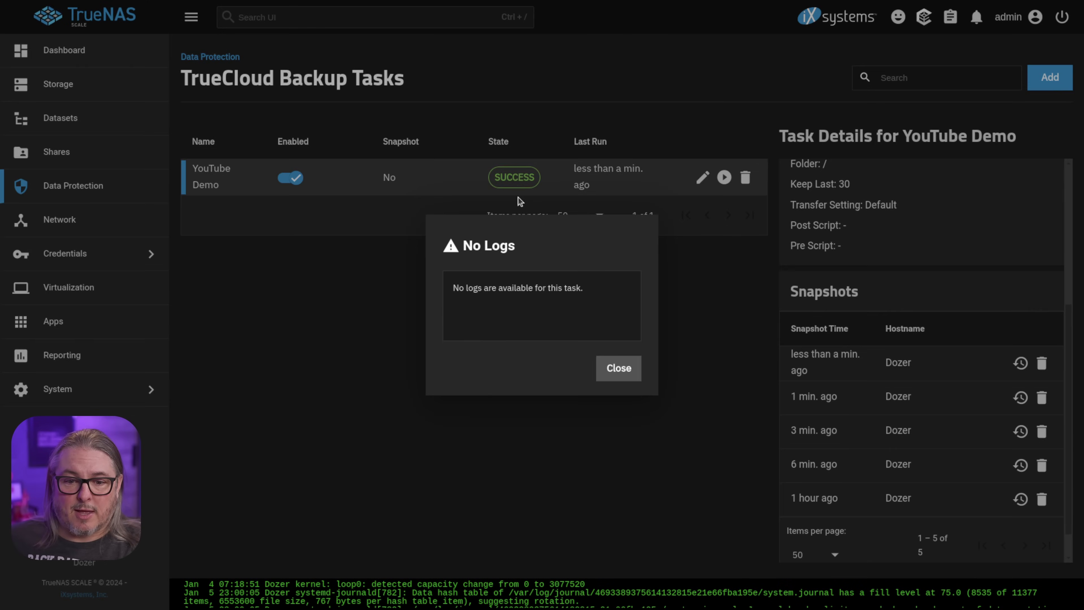
click(627, 375)
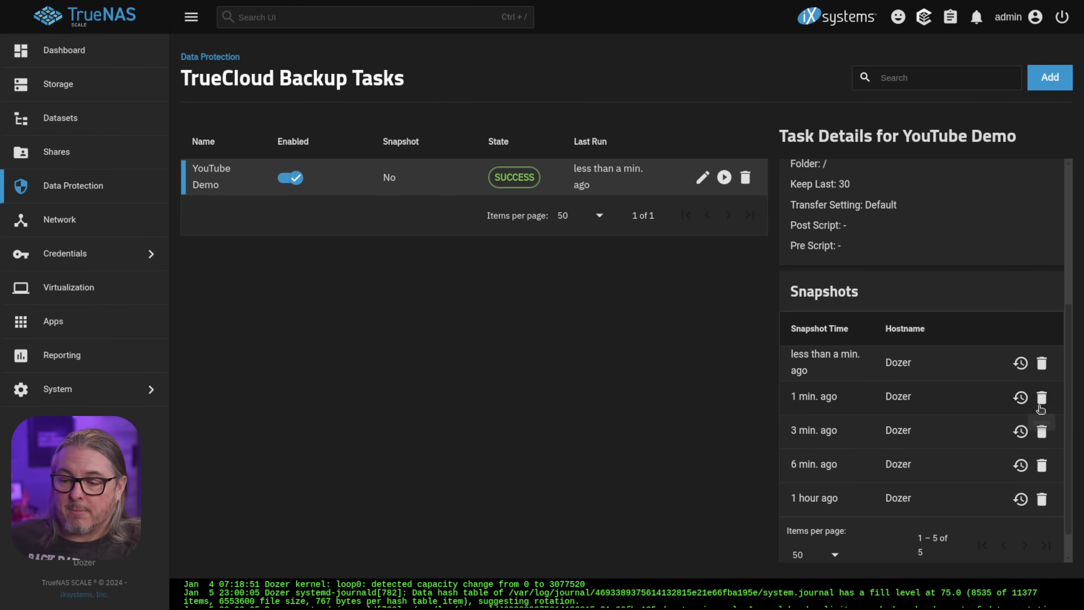
Restore the newest snapshot (Jan 7, 2025, 8:16:54 PM) completely into /mnt/Dozer/Cloud_Backup_Testing.
click(1021, 398)
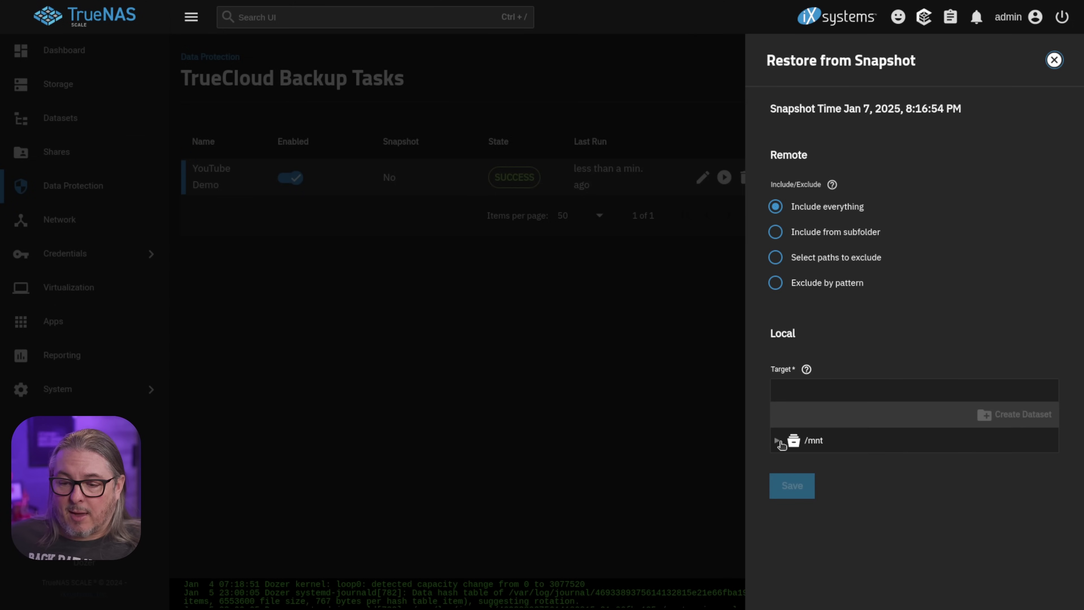
click(780, 443)
click(791, 463)
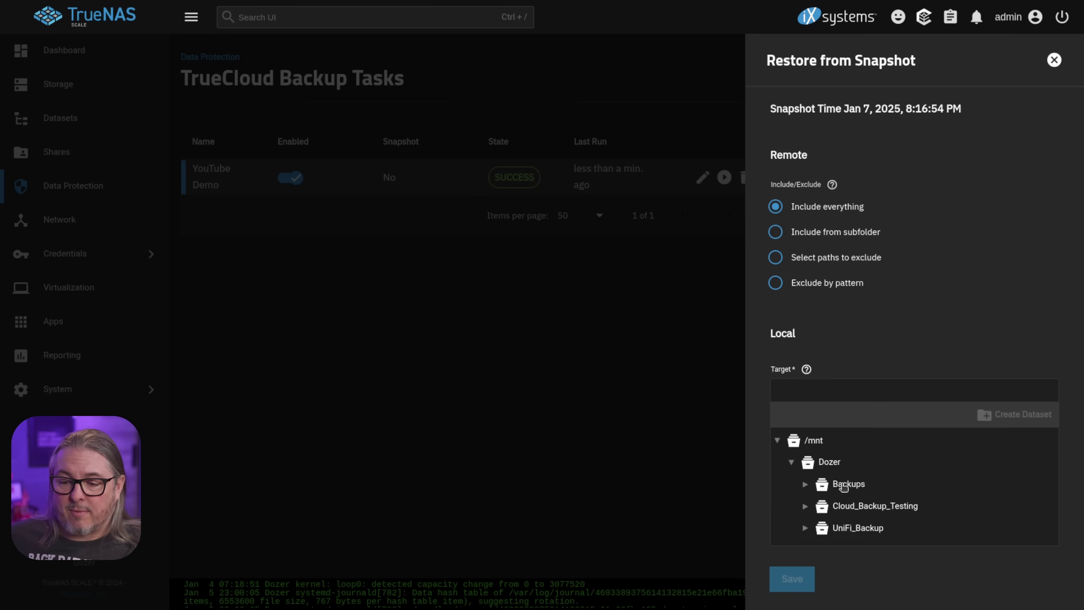
click(882, 508)
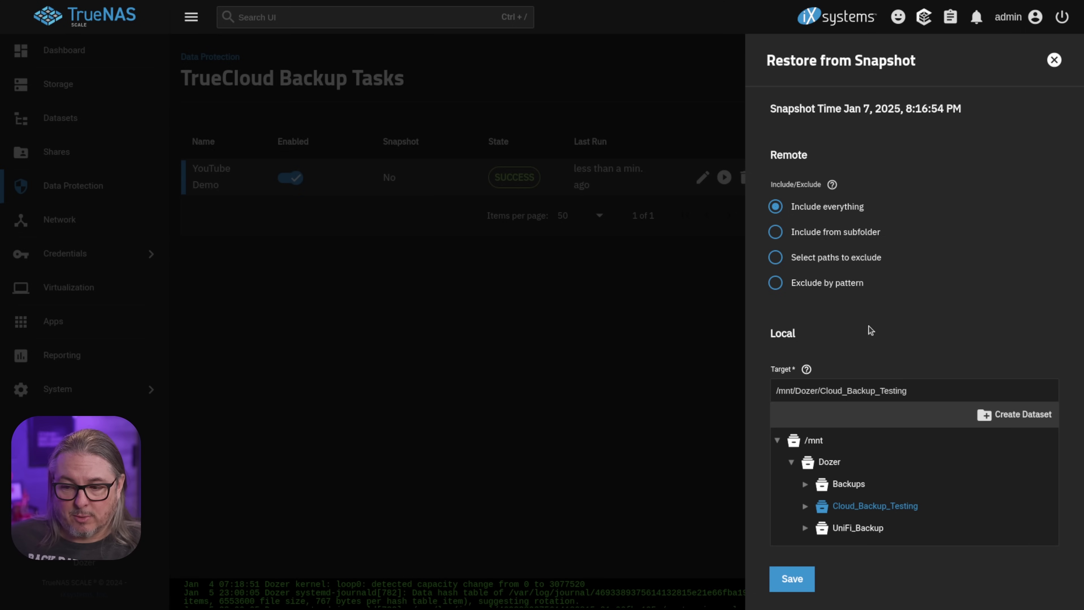
click(792, 579)
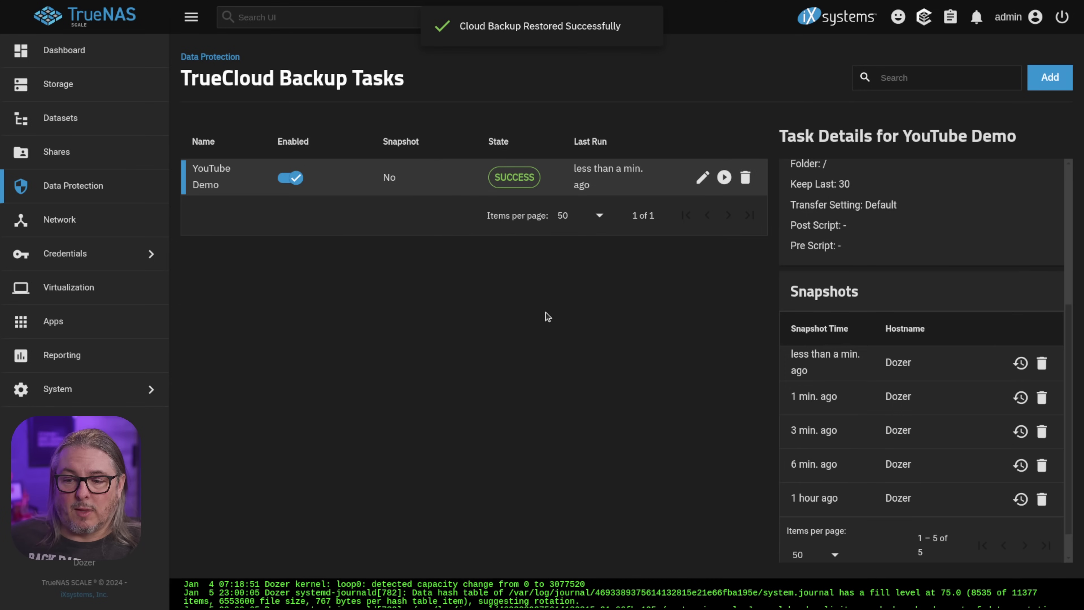
Check the combined size of the restored SeaChestUtilities and Some_Photos folders in Properties.
key(alt+Tab)
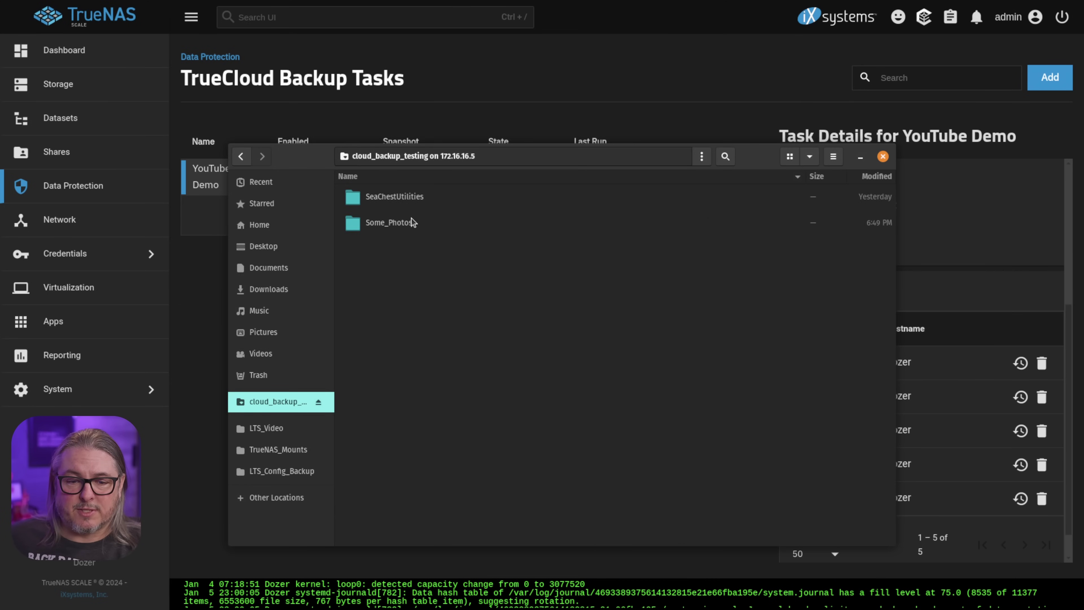
key(ctrl+a)
right_click(412, 226)
click(477, 423)
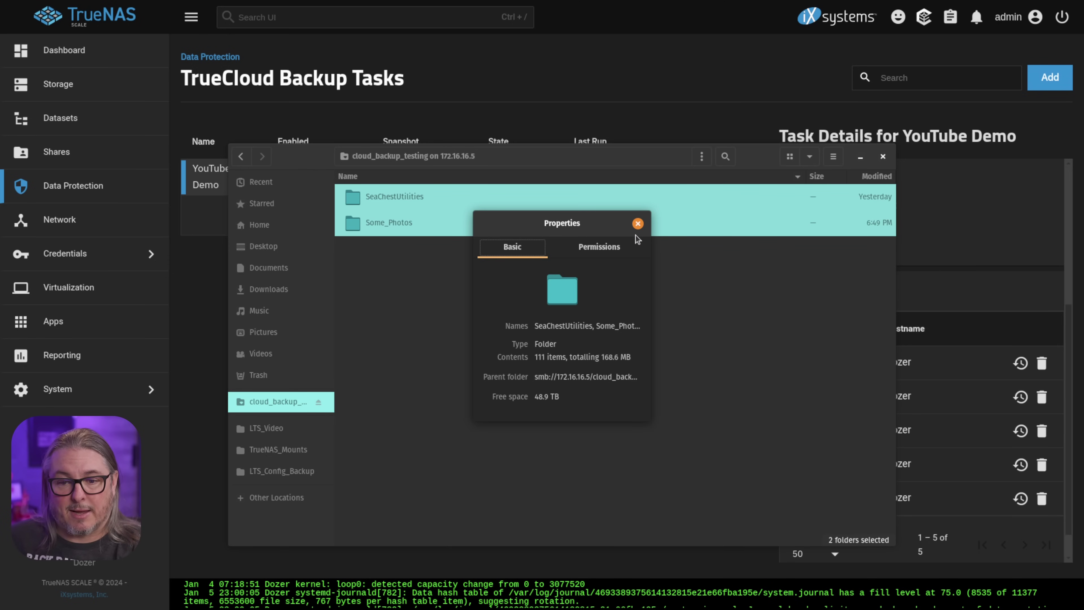
click(638, 223)
Permanently delete only Some_Photos from the share and close the file manager.
click(424, 254)
click(406, 222)
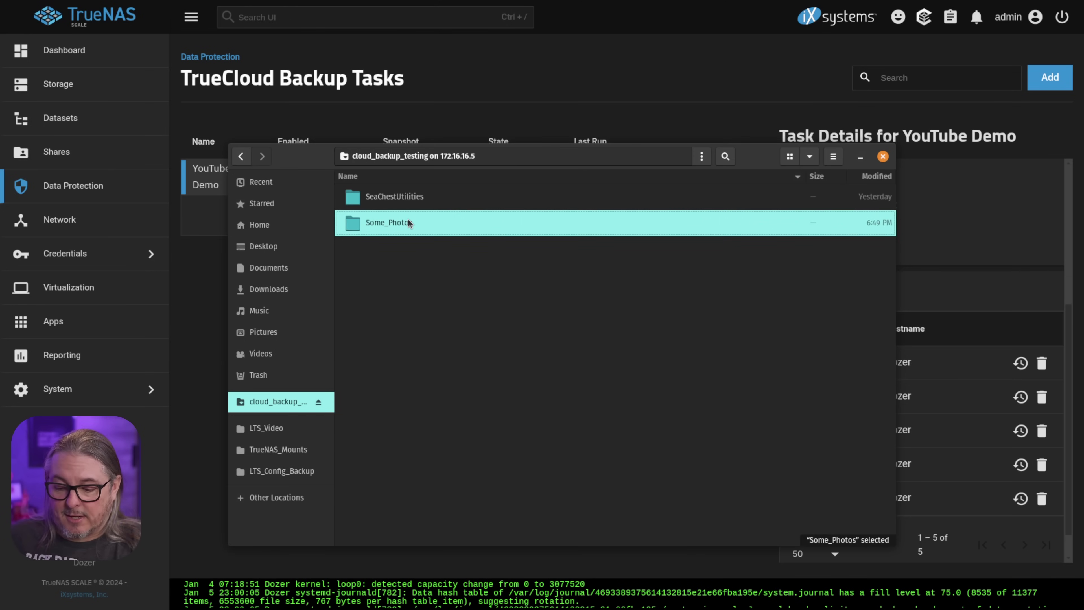
key(shift+Delete)
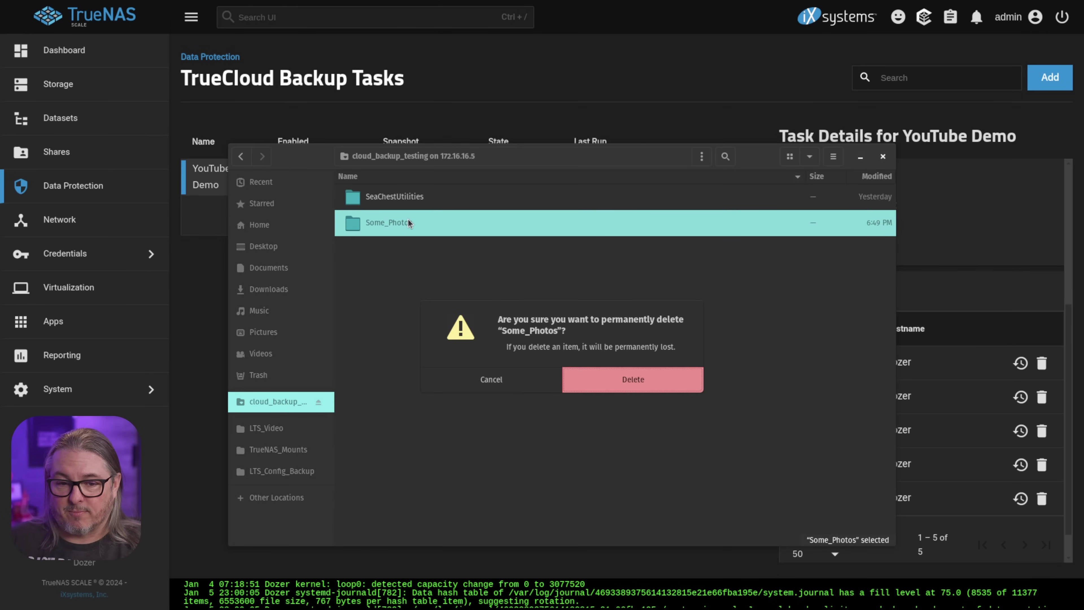
key(Return)
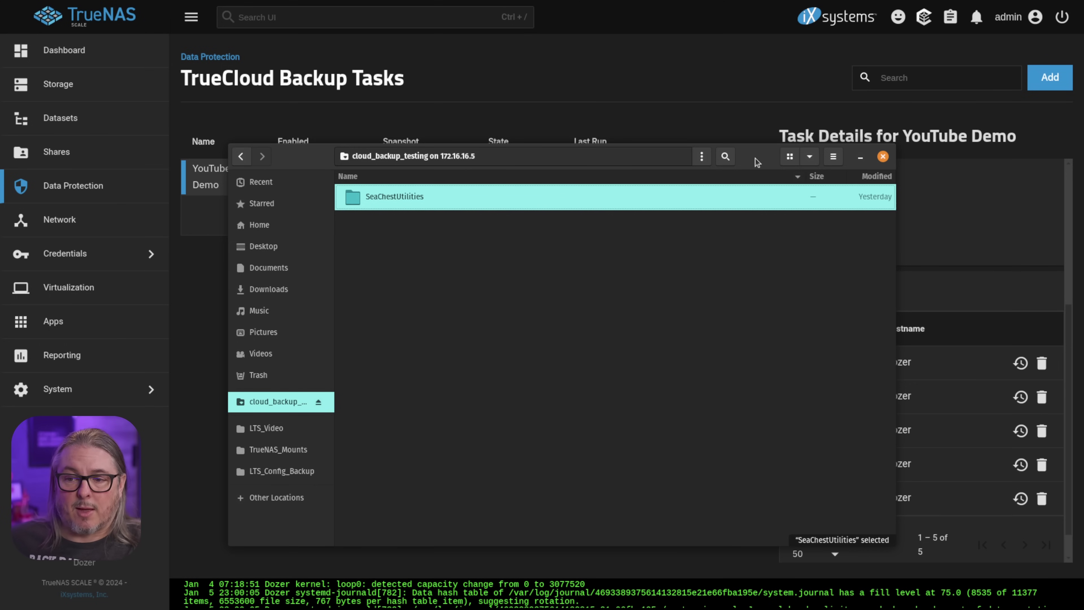
click(859, 156)
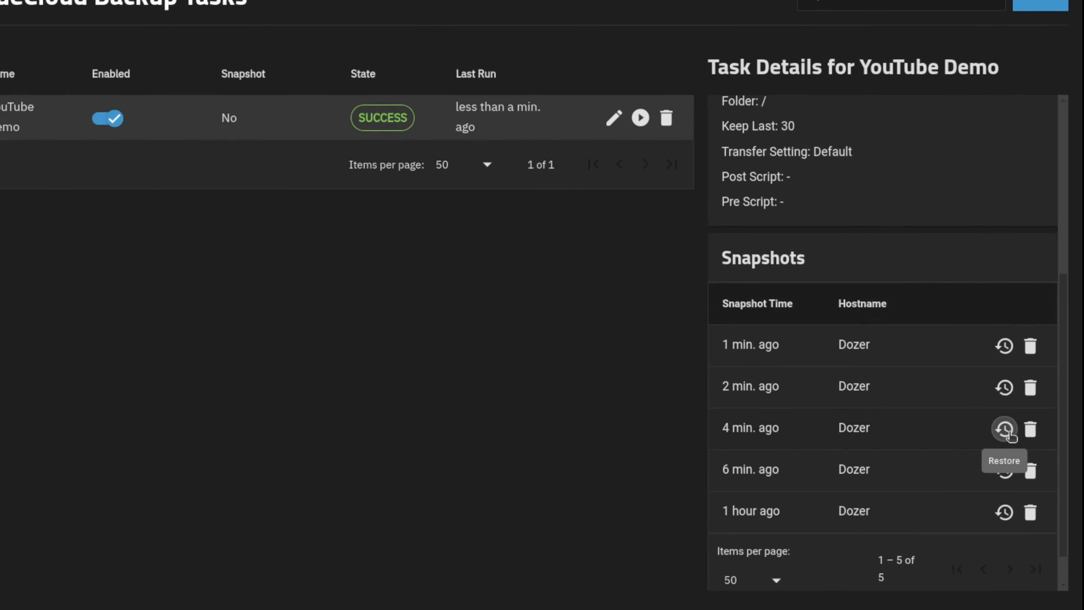
Restore the 4 min. ago snapshot from the subfolder /mnt/Dozer/Cloud_Backup_Testing/Some_Photos.
click(1019, 428)
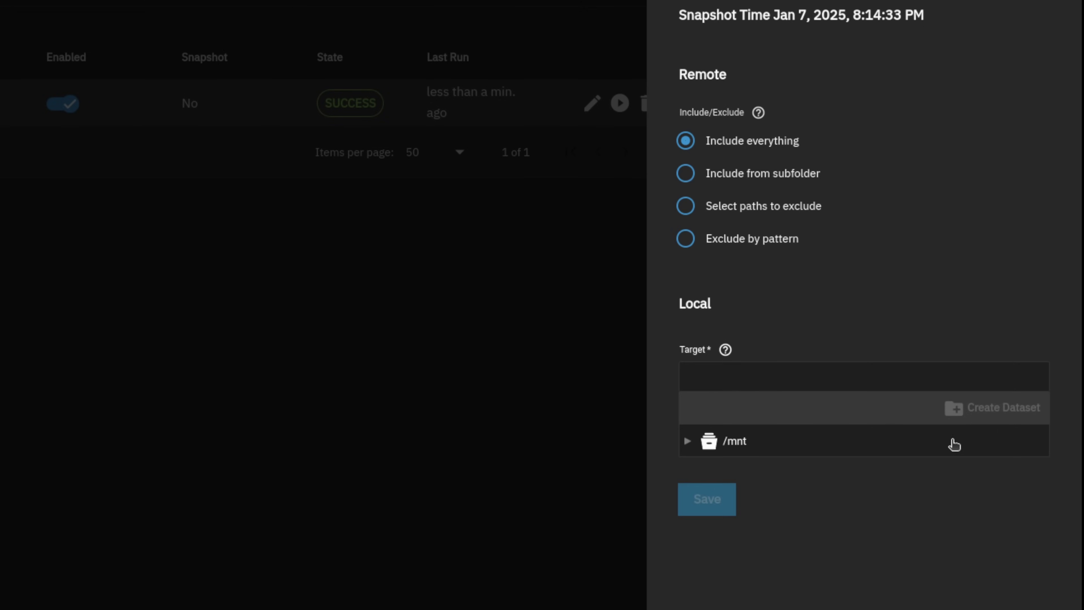
click(685, 174)
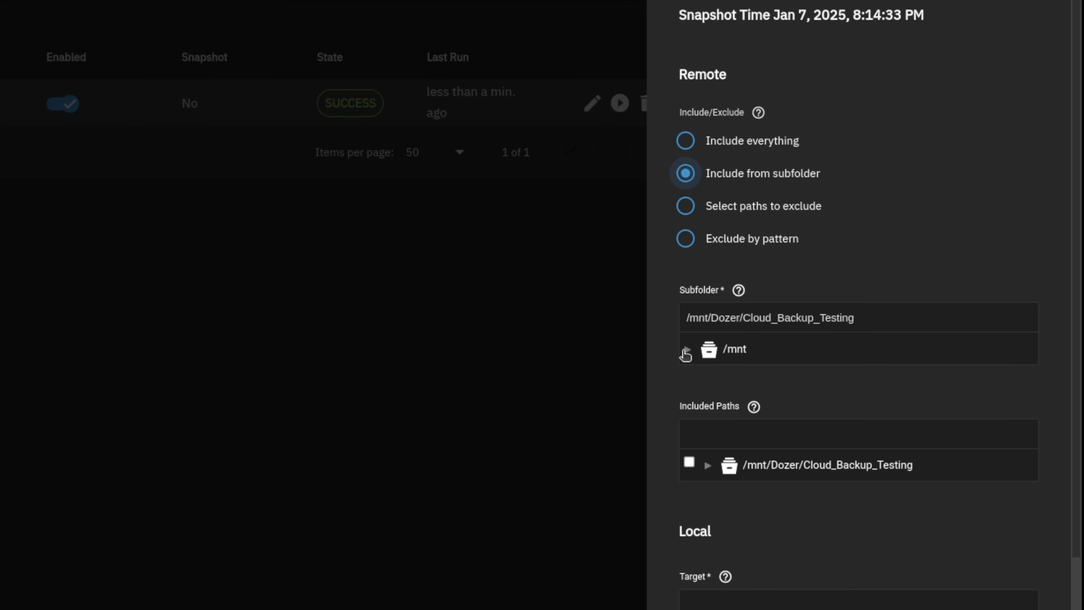
click(686, 352)
scroll(853, 247, down, 3)
click(705, 249)
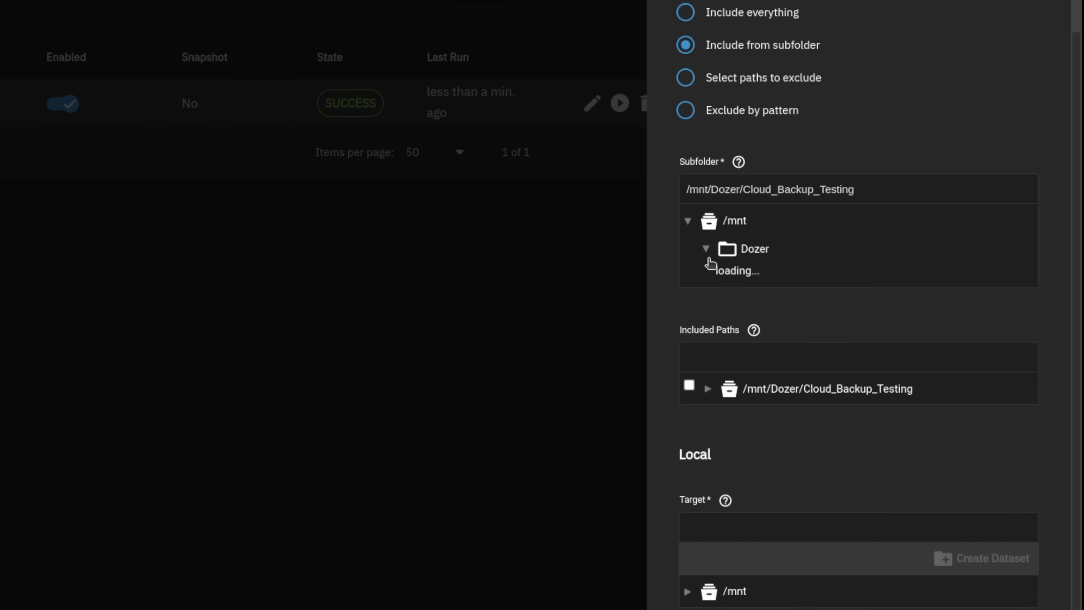
click(723, 276)
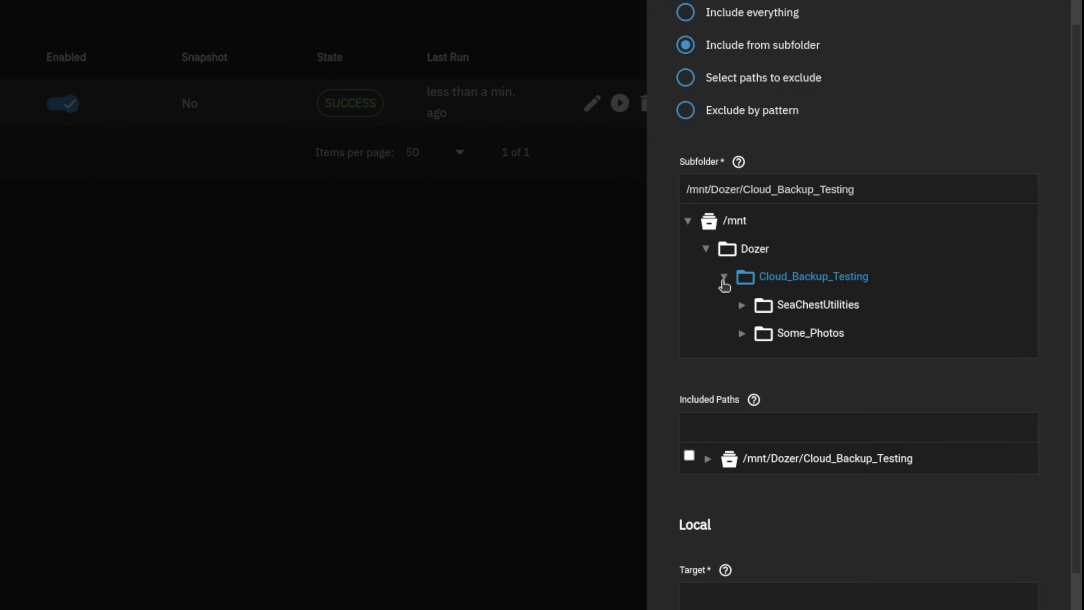
scroll(795, 243, down, 2)
click(795, 242)
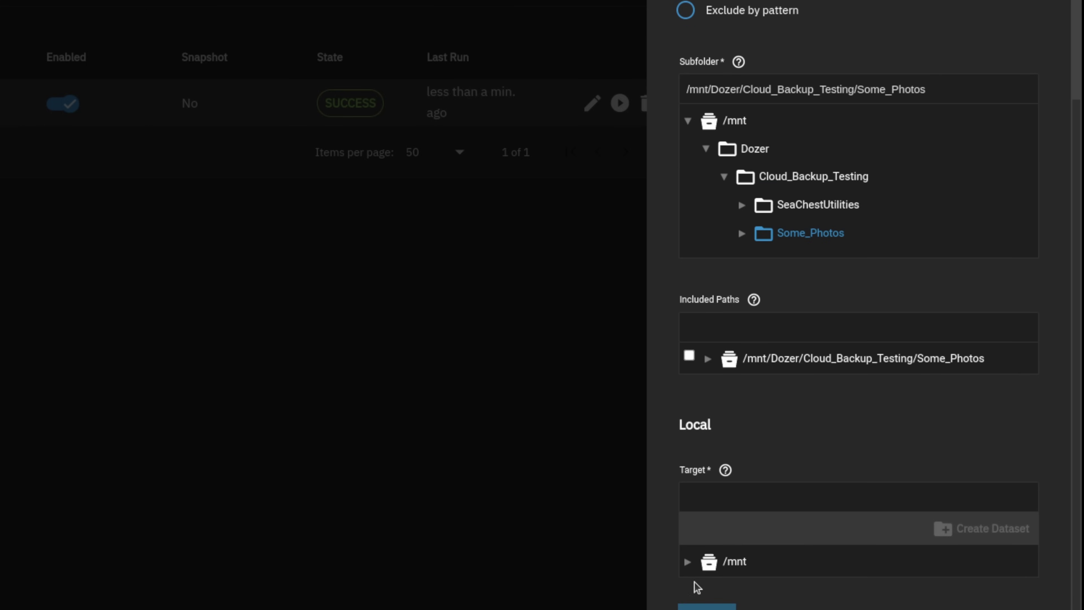
Set the restore target to /mnt/Dozer/Cloud_Backup_Testing and start the restore.
click(687, 565)
scroll(769, 447, down, 1)
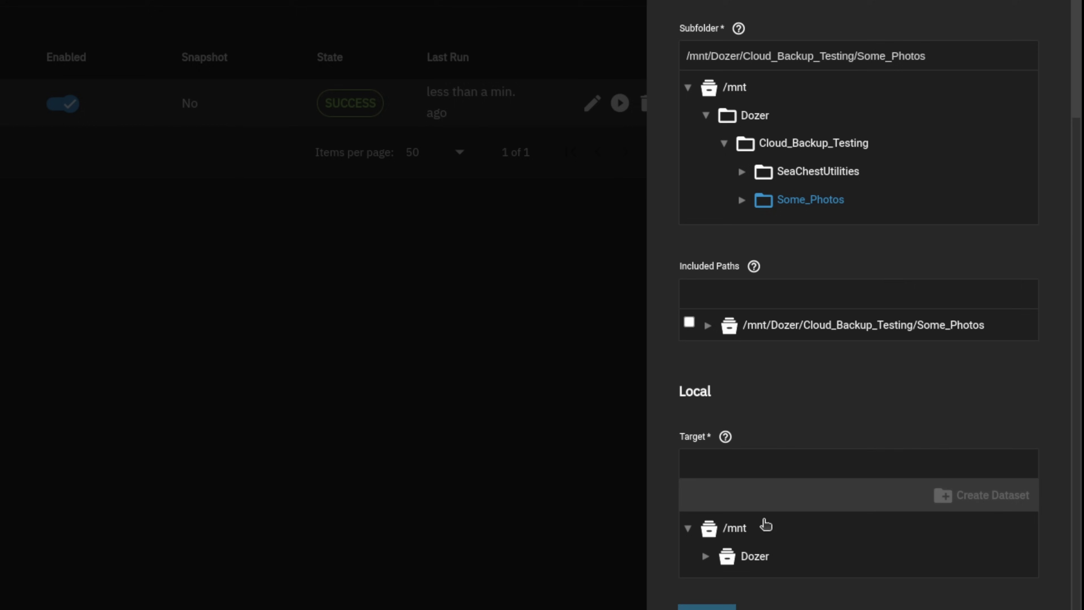
click(705, 556)
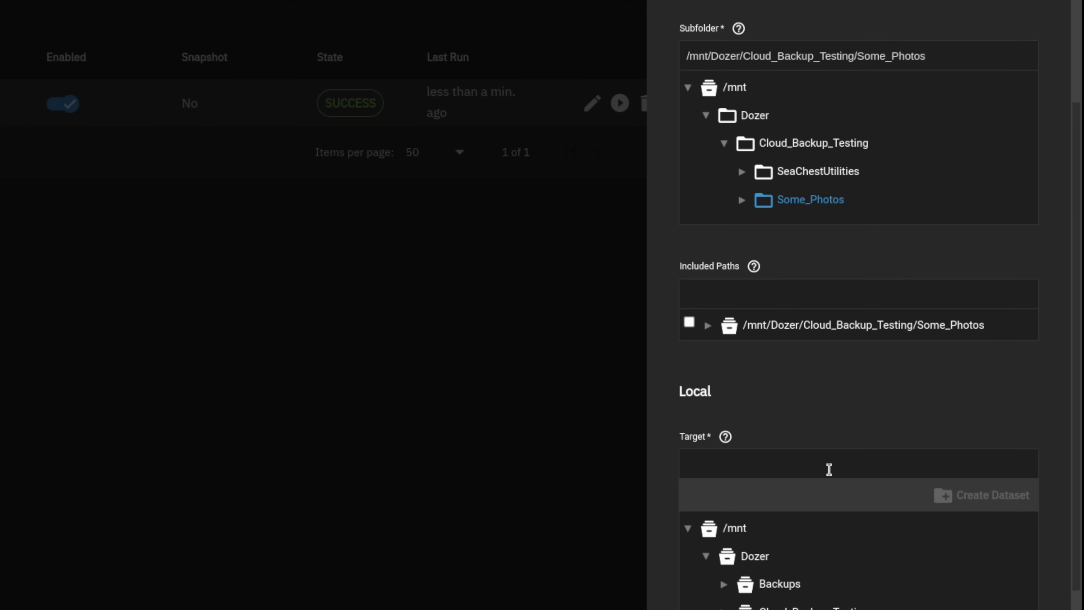
scroll(834, 476, down, 2)
click(842, 530)
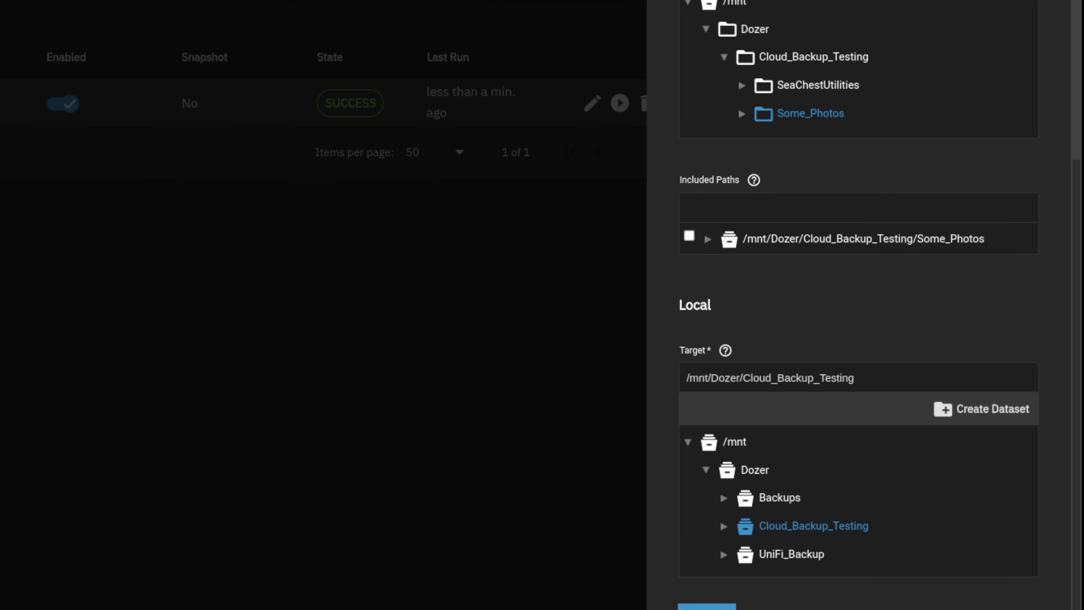
click(706, 606)
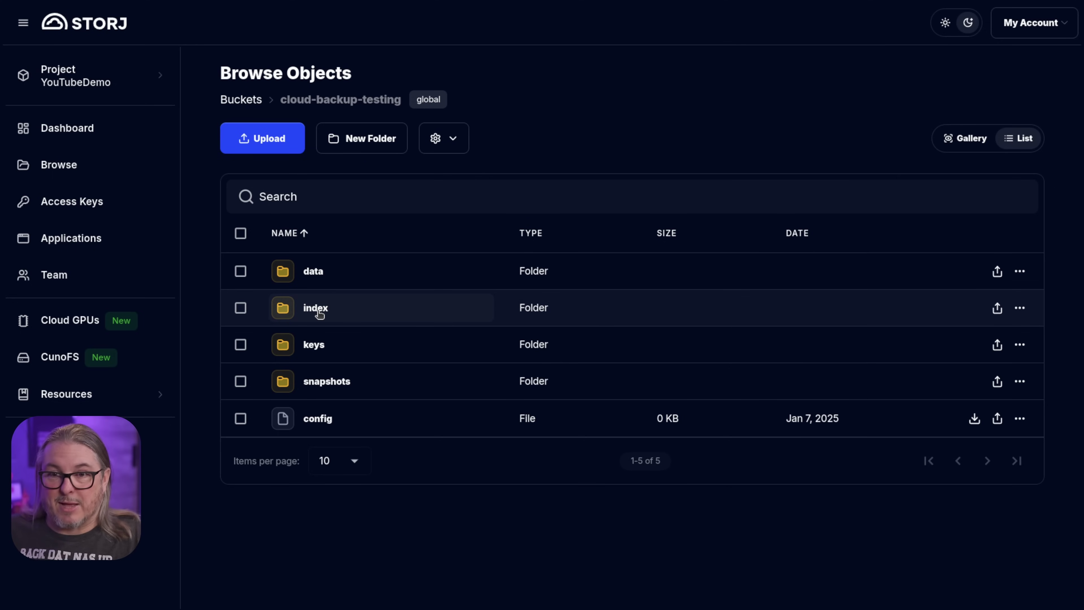
Open the index folder of the cloud-backup-testing bucket to see its two hash-named files.
click(319, 313)
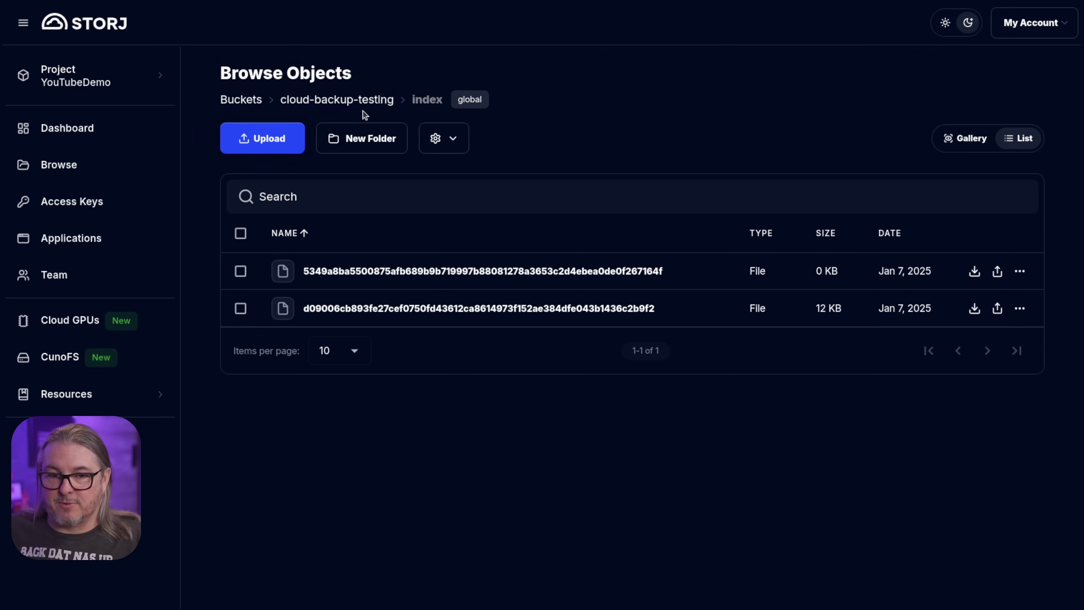
Browse the bucket's data folder and its 8e subfolder, then return to the data listing.
click(386, 102)
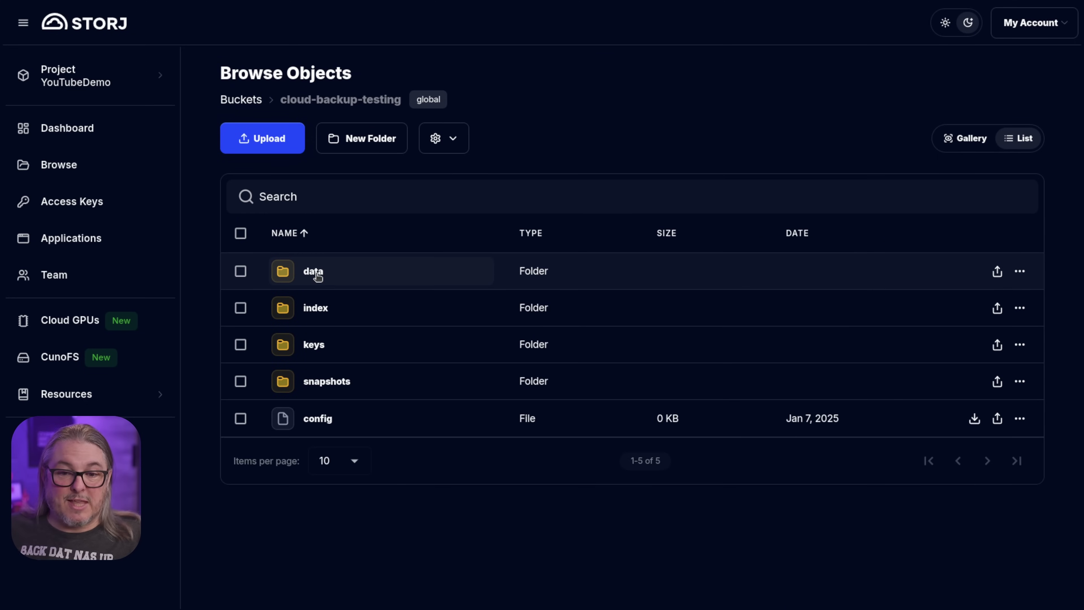
click(318, 277)
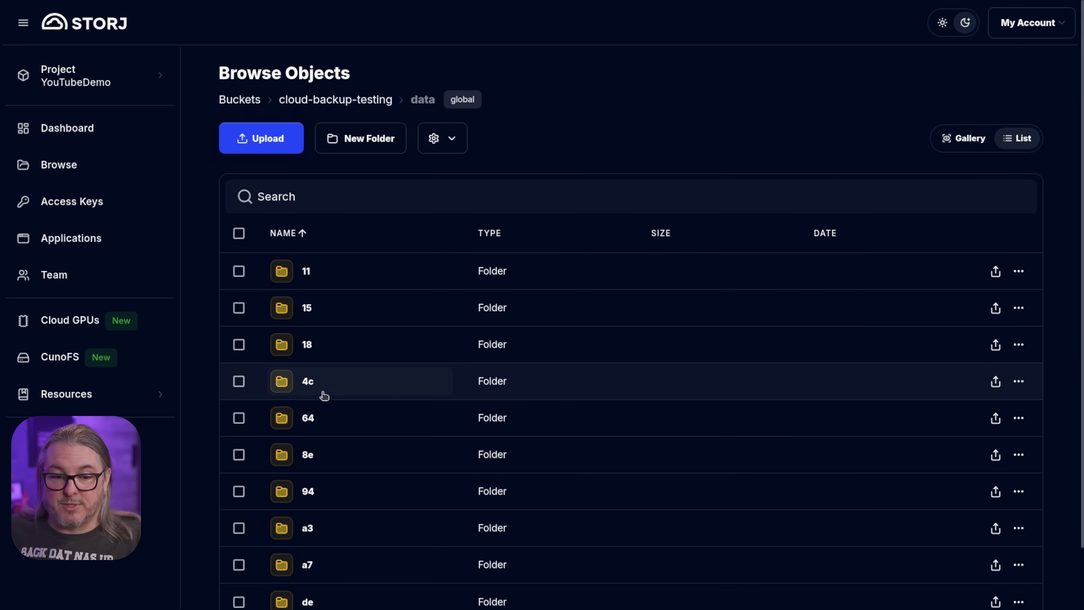
scroll(322, 394, down, 2)
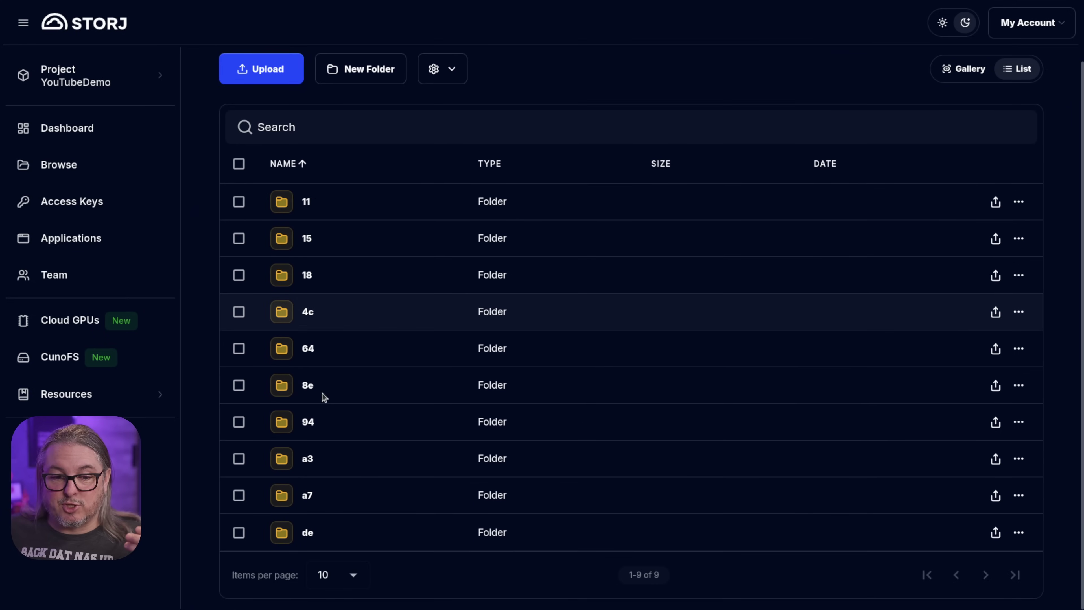
click(307, 389)
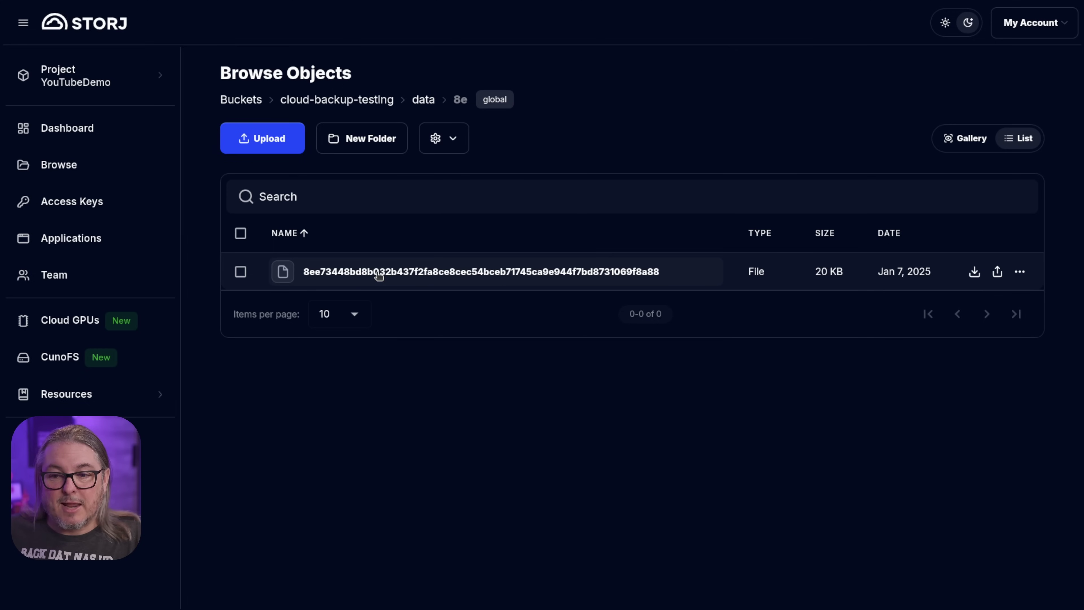
click(425, 101)
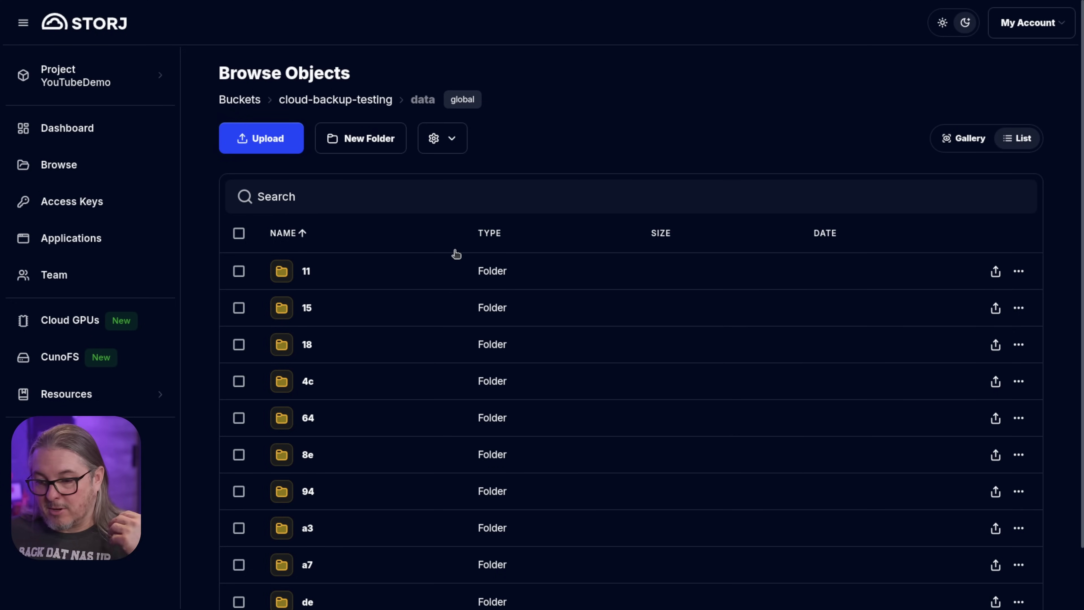
scroll(375, 382, down, 2)
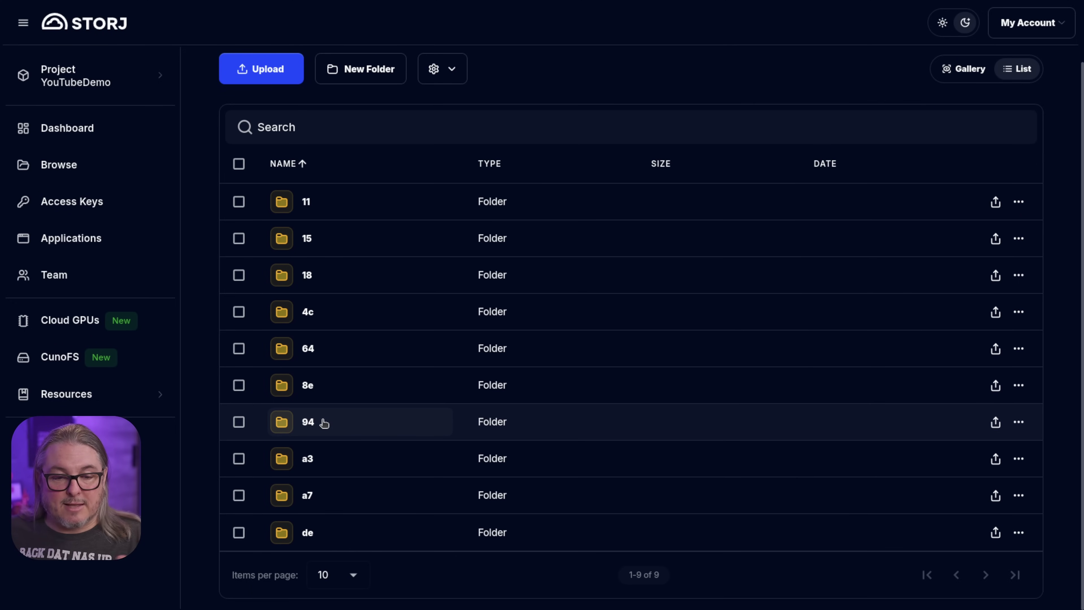
scroll(335, 184, up, 2)
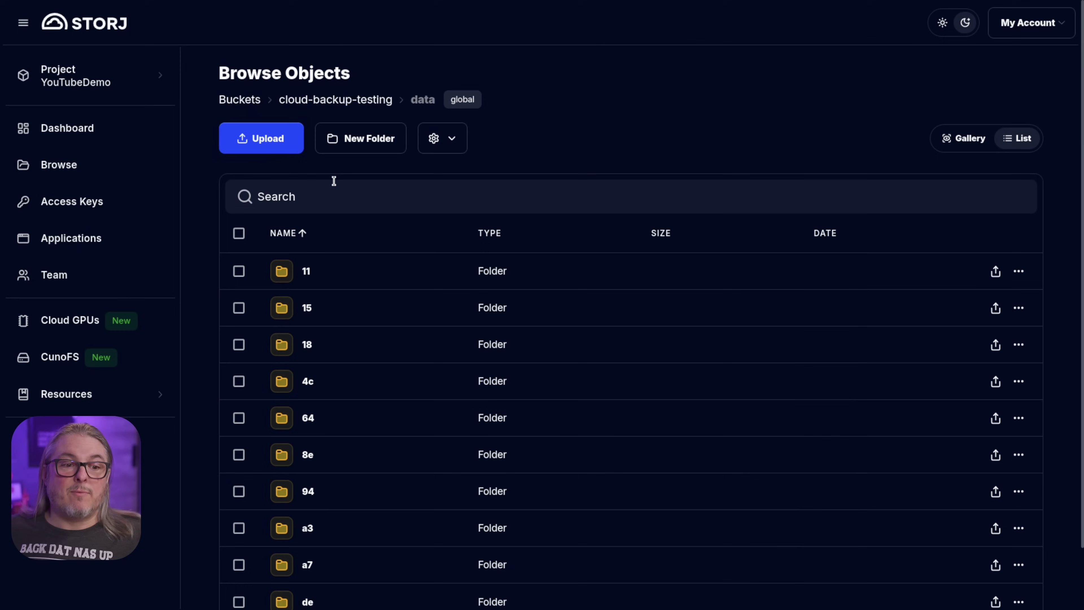
Create a new full-access Storj S3 access key named 'test'.
click(109, 210)
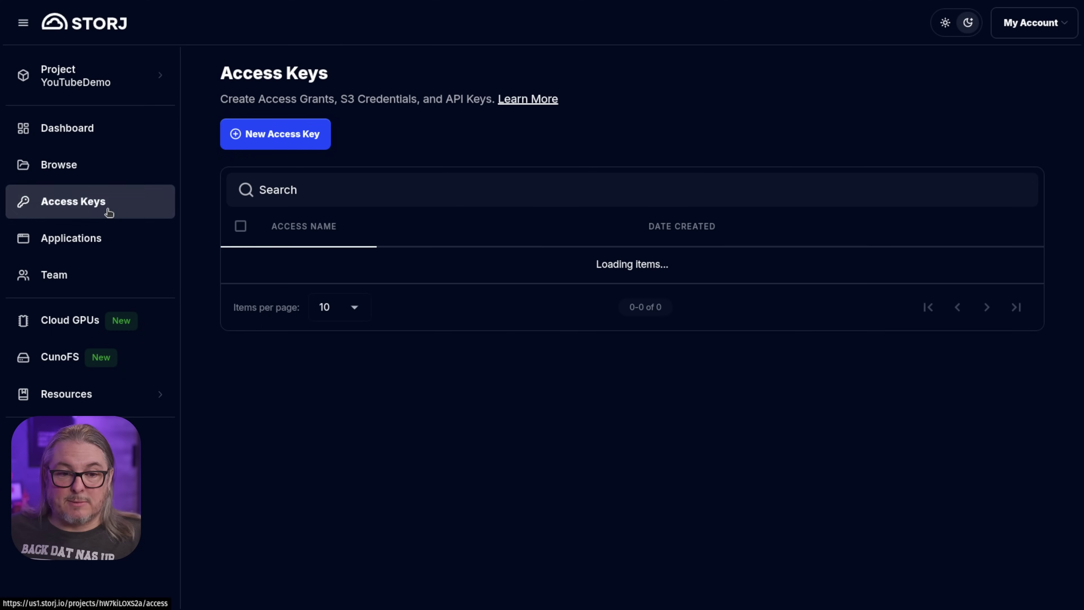
click(274, 136)
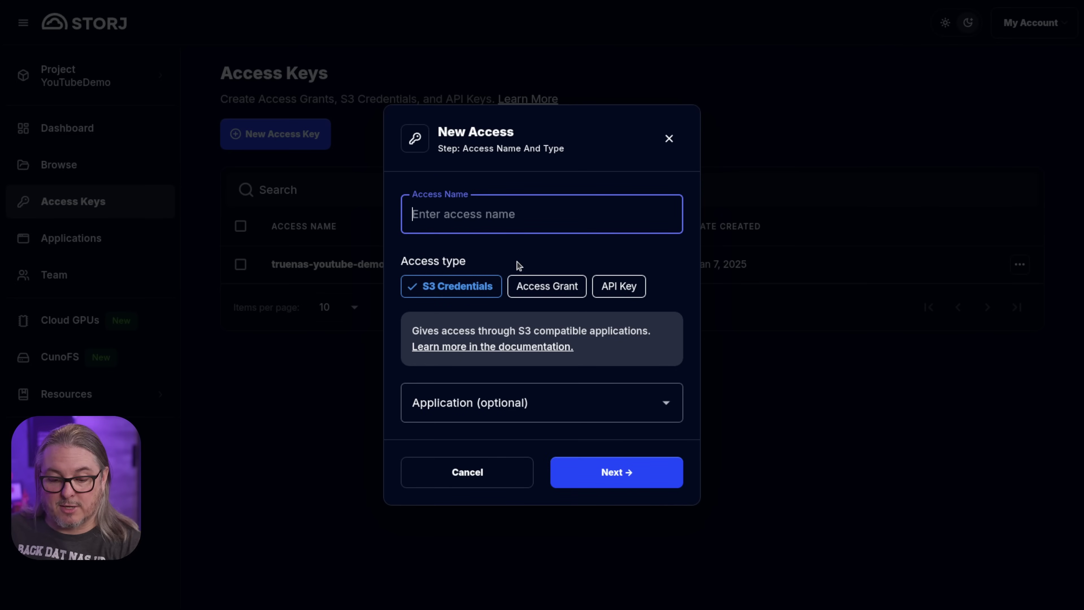
text(test)
click(623, 472)
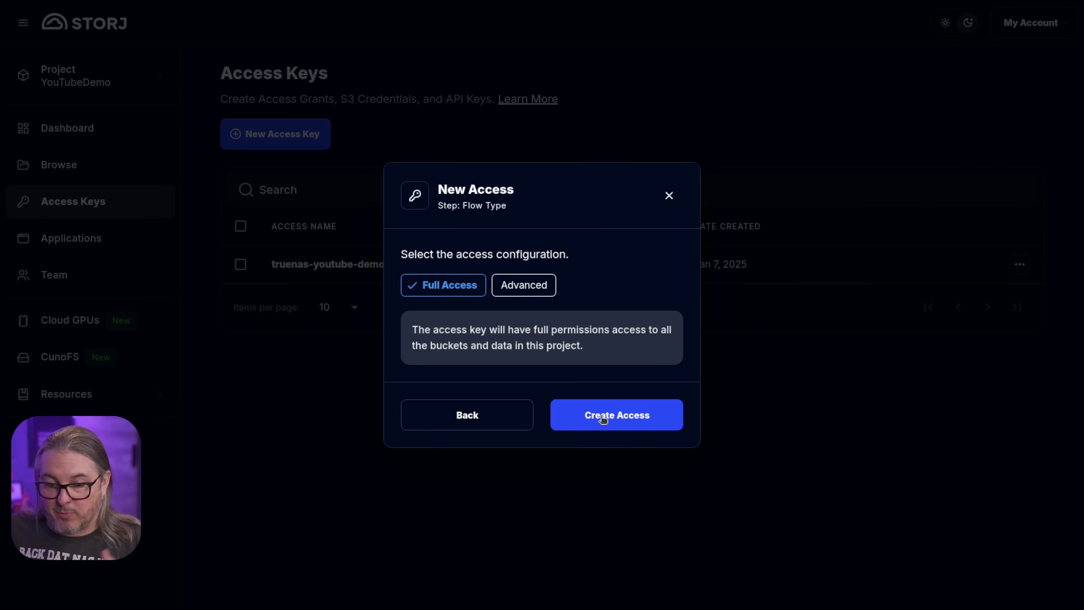
click(603, 418)
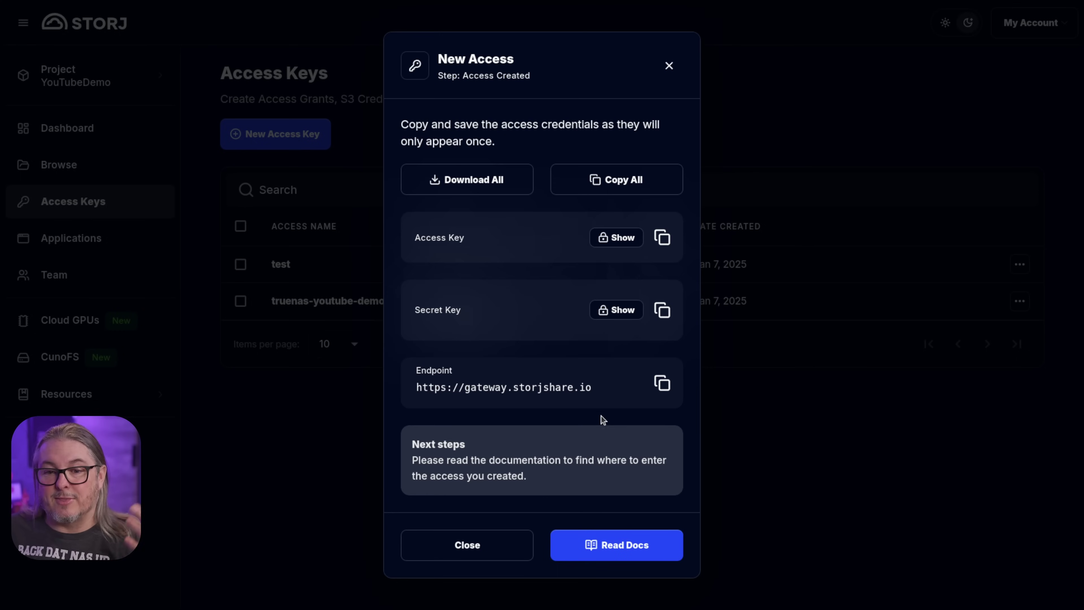